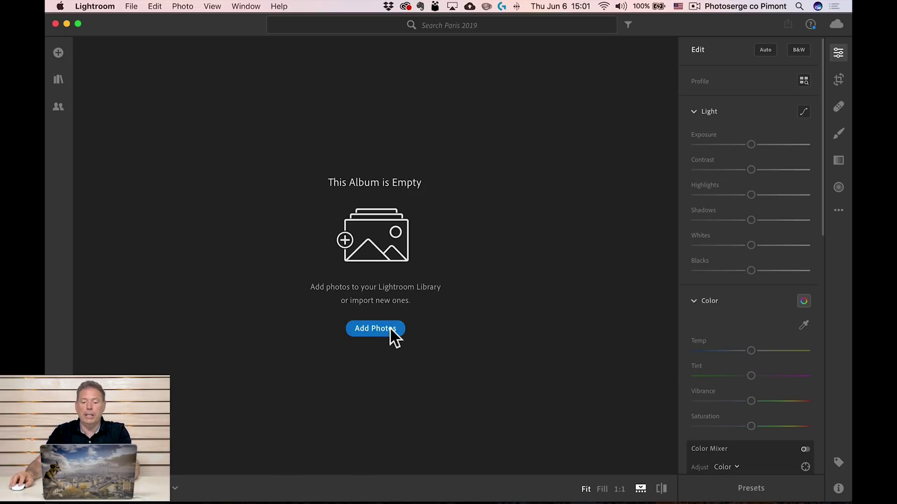
Add the photos from the PARIS drive and bring them into import review
{"action": "left_click", "coordinate": [138, 6]}
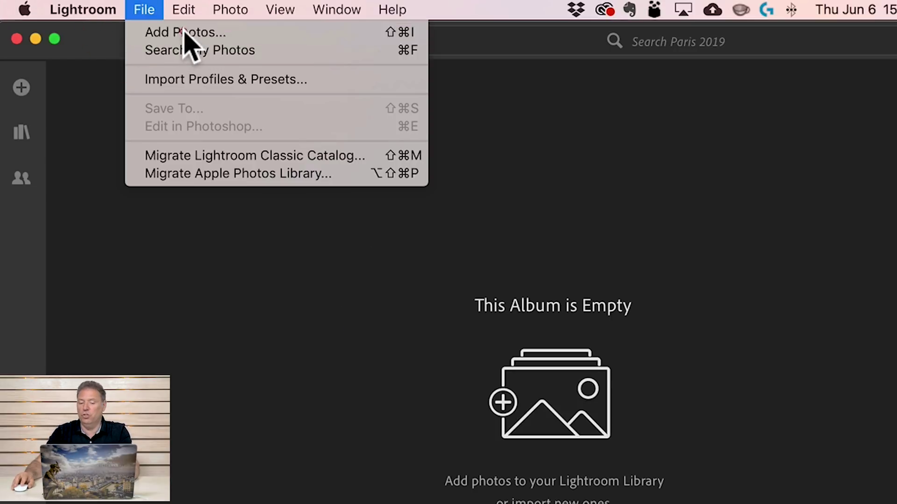
{"action": "left_click", "coordinate": [186, 31]}
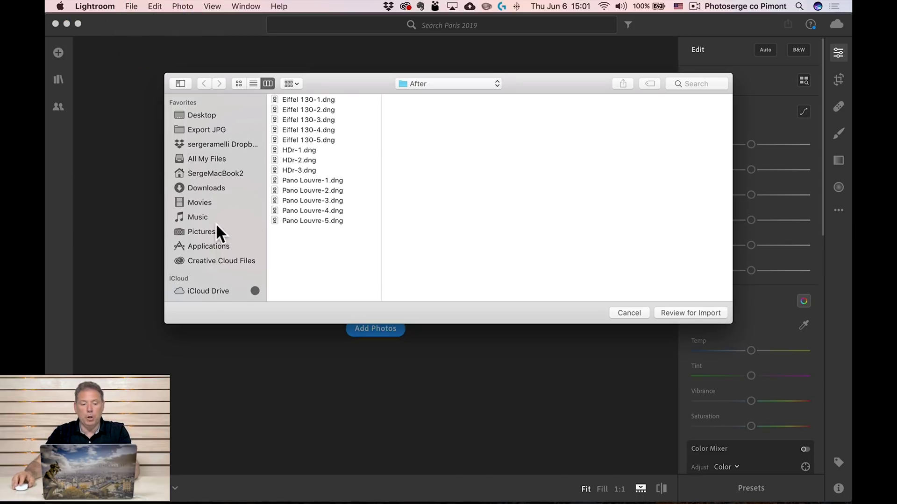
{"action": "scroll", "coordinate": [214, 223], "scroll_direction": "down", "scroll_amount": 5}
{"action": "scroll", "coordinate": [218, 218], "scroll_direction": "up", "scroll_amount": 2}
{"action": "left_click", "coordinate": [200, 147]}
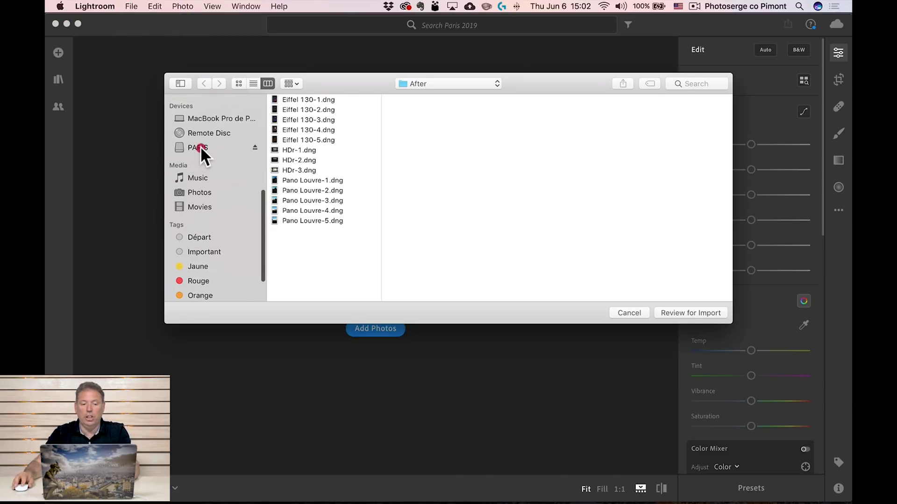
{"action": "left_click", "coordinate": [700, 312]}
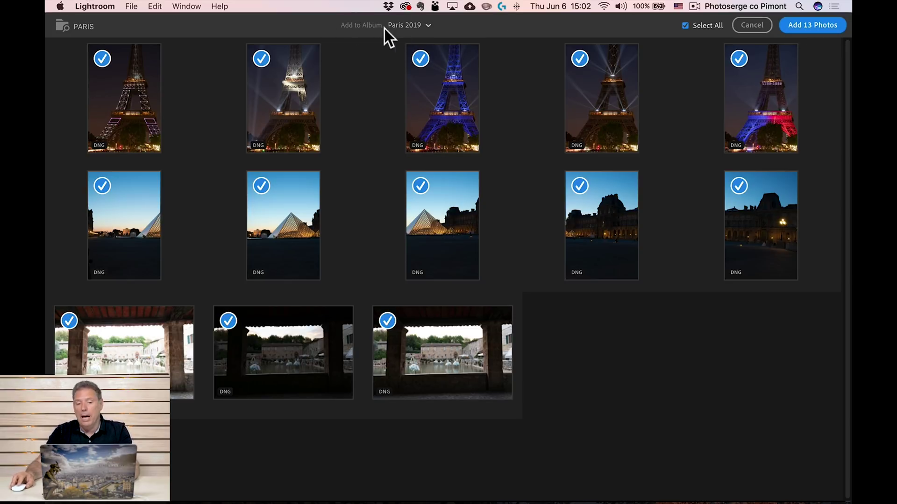
Choose New Album as the import destination in the Add to Album list
{"action": "left_click", "coordinate": [427, 26]}
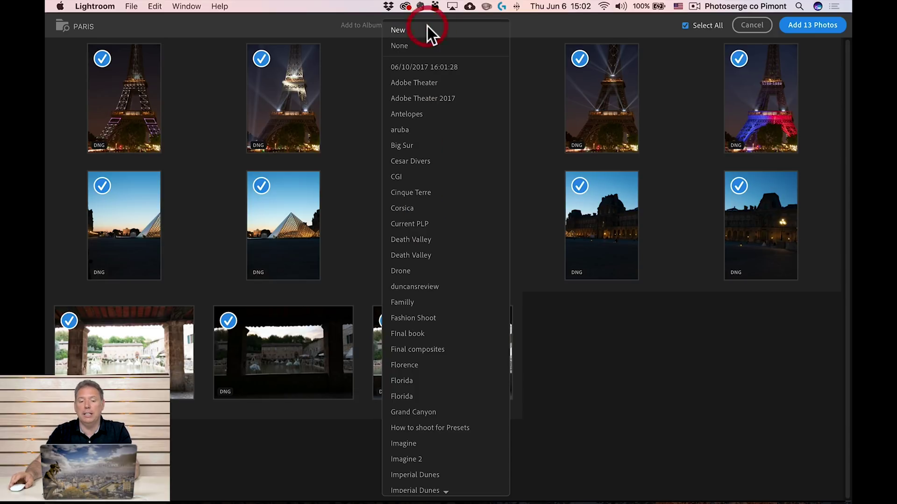
{"action": "left_click", "coordinate": [407, 27]}
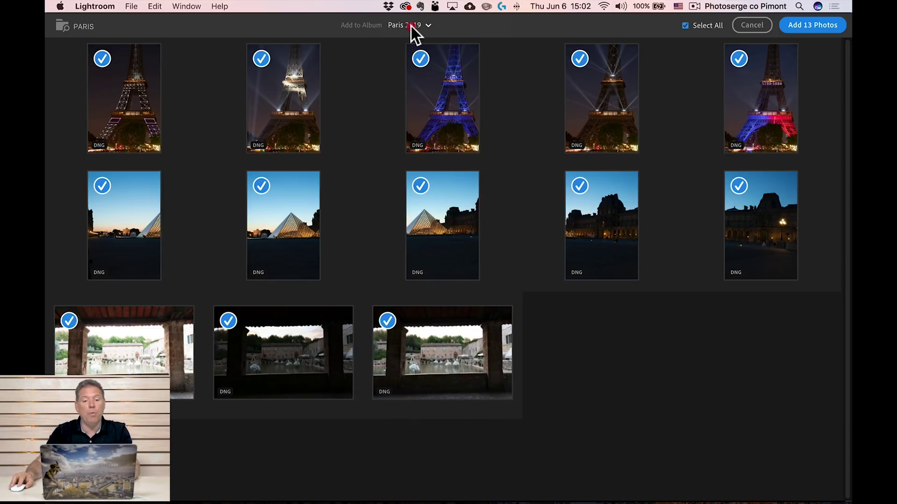
{"action": "left_click", "coordinate": [411, 27]}
{"action": "left_click", "coordinate": [411, 30]}
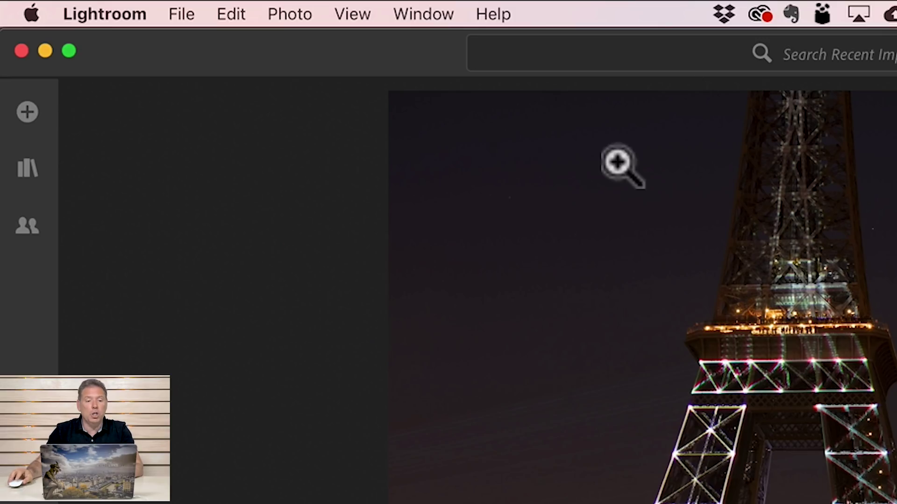
Open the Lightroom app menu to reach the preferences
{"action": "left_click", "coordinate": [110, 17]}
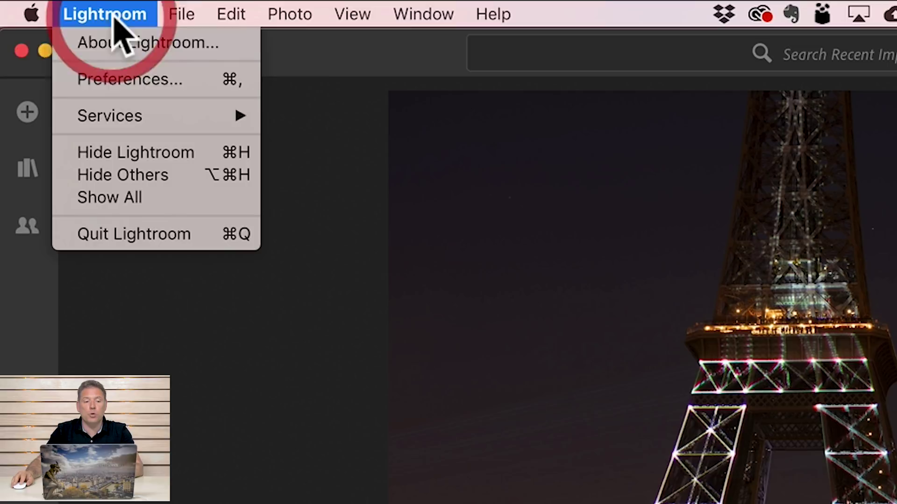
Check the Local Storage and Account preferences, leaving Store a copy of all originals off
{"action": "left_click", "coordinate": [124, 79]}
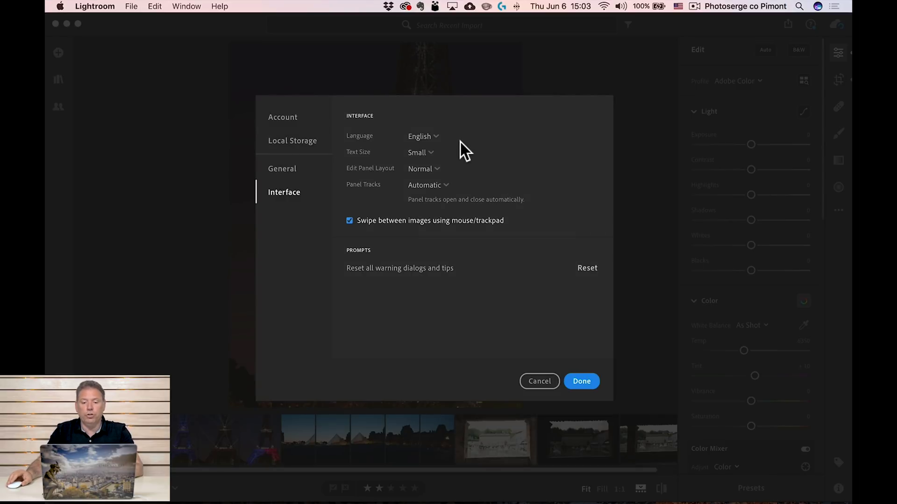
{"action": "left_click", "coordinate": [300, 143]}
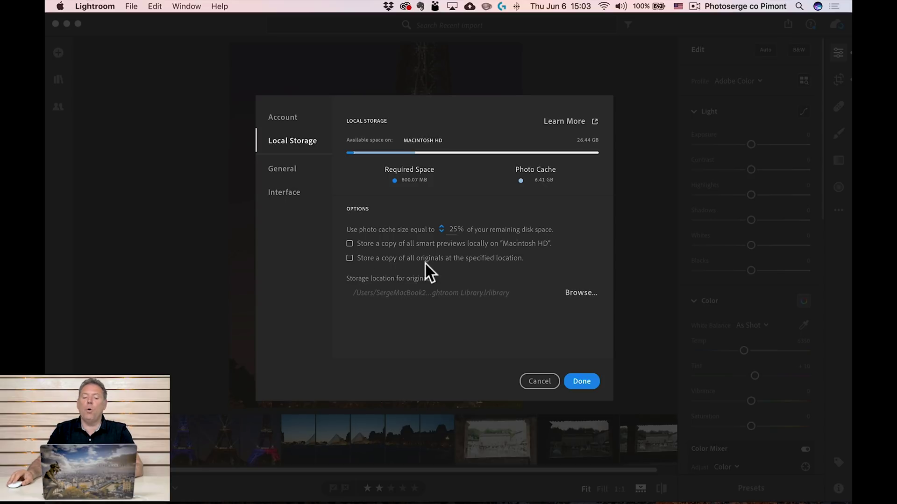
{"action": "left_click", "coordinate": [348, 258]}
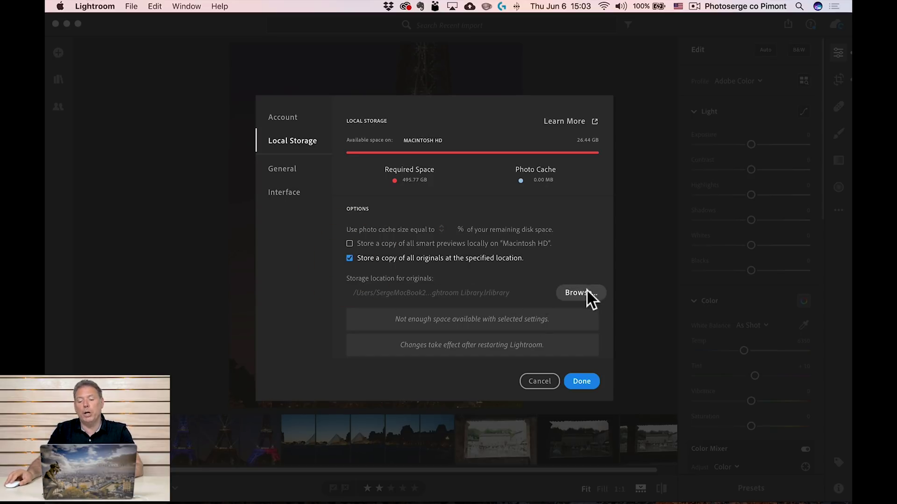
{"action": "left_click", "coordinate": [351, 258]}
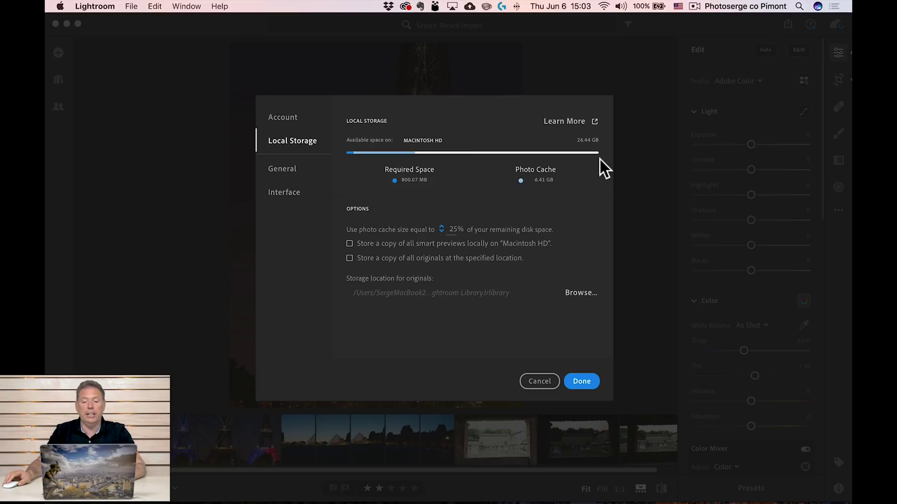
{"action": "left_click", "coordinate": [294, 119]}
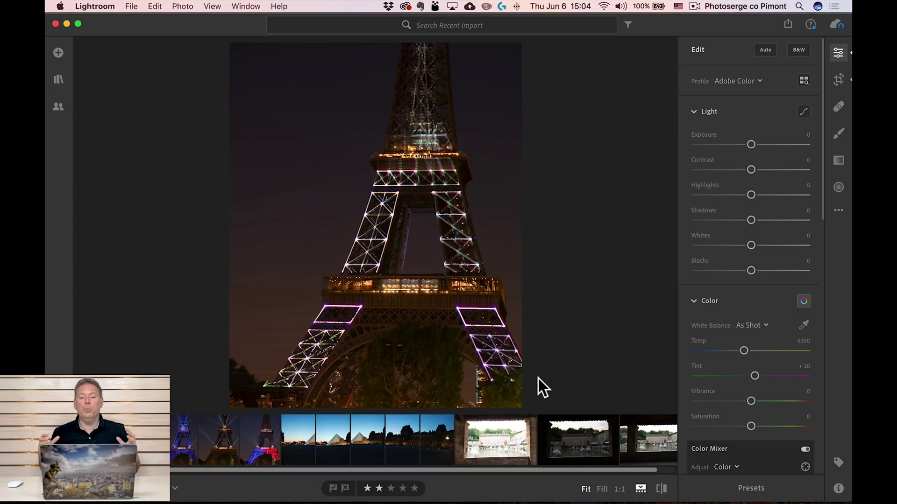
Show the Library panel and view the photos Recently Added 2 hours ago
{"action": "left_click", "coordinate": [58, 53]}
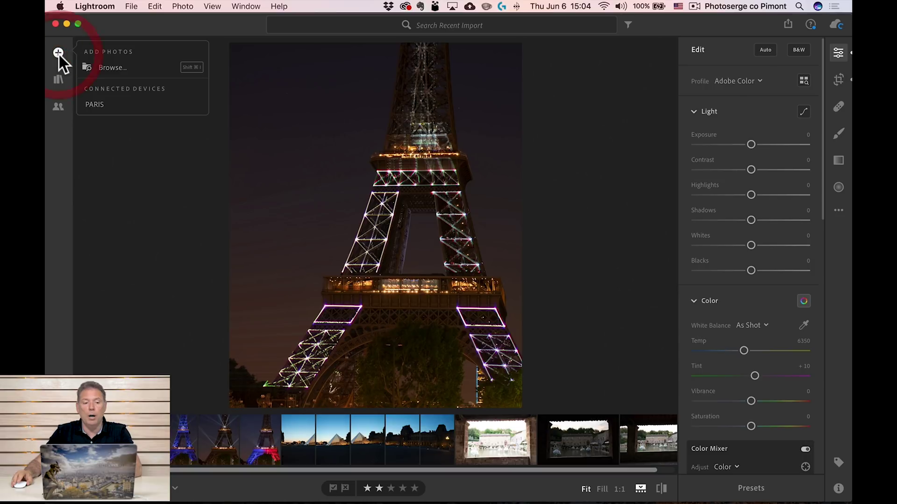
{"action": "left_click", "coordinate": [240, 96]}
{"action": "left_click", "coordinate": [58, 79]}
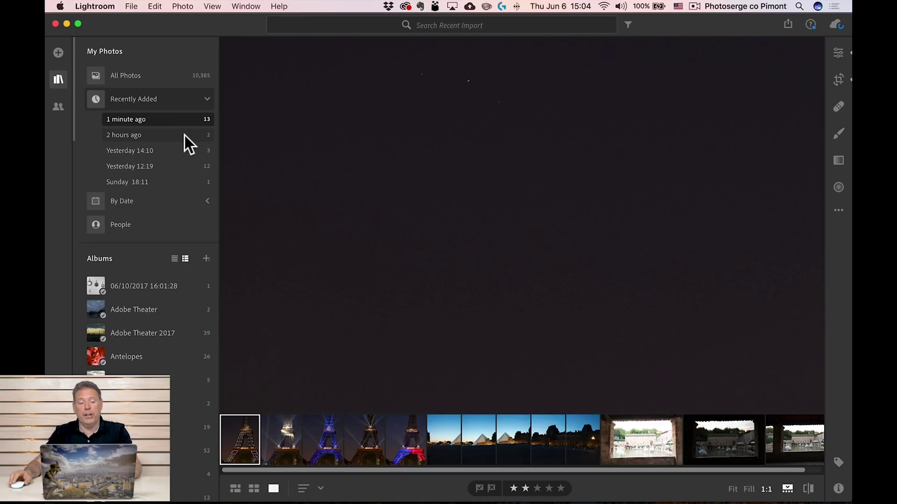
{"action": "left_click", "coordinate": [151, 129]}
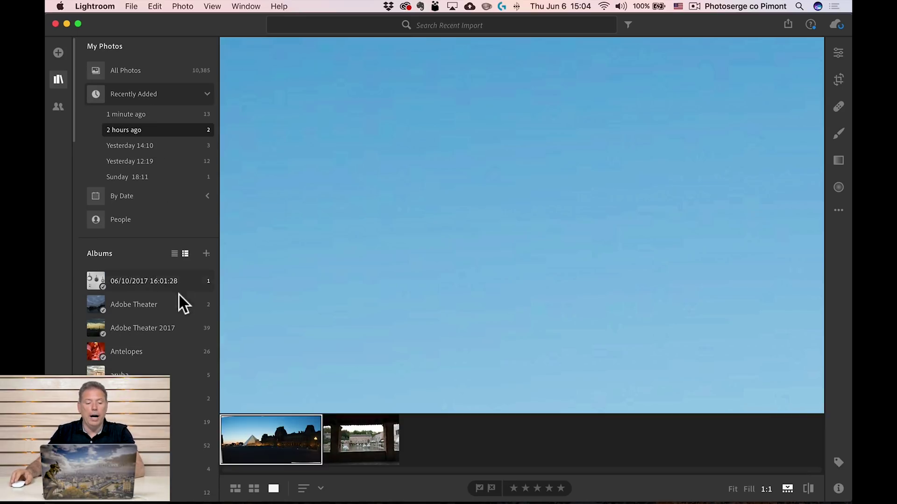
Browse the Big Sur and Cesar Divers albums, then open Paris 2019 II
{"action": "left_click", "coordinate": [206, 398]}
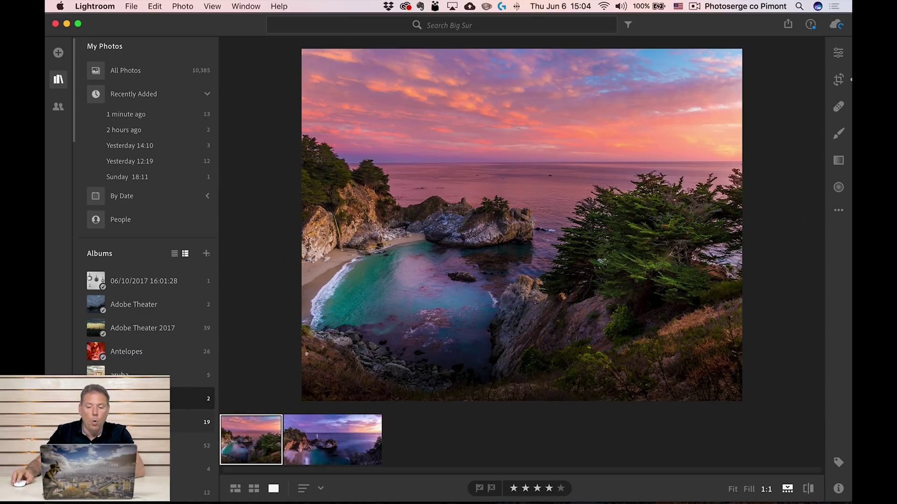
{"action": "left_click", "coordinate": [170, 423]}
{"action": "scroll", "coordinate": [172, 363], "scroll_direction": "down", "scroll_amount": 10}
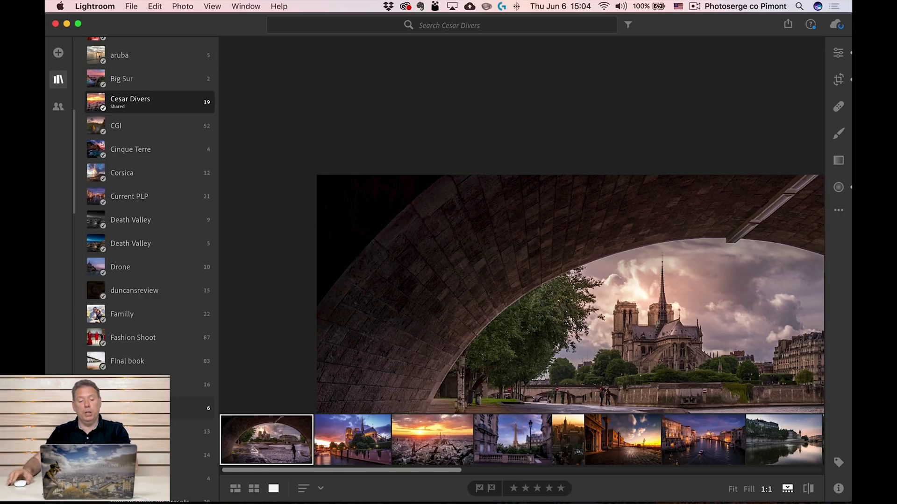
{"action": "scroll", "coordinate": [172, 410], "scroll_direction": "down", "scroll_amount": 15}
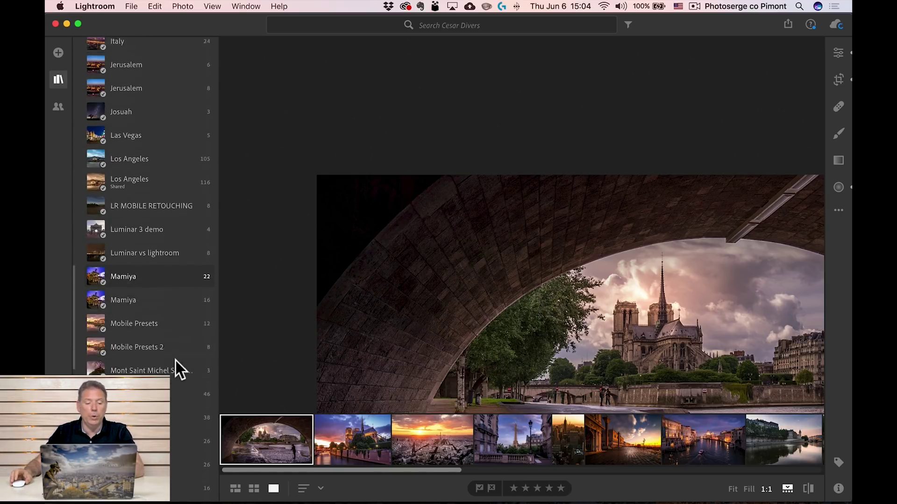
{"action": "scroll", "coordinate": [175, 361], "scroll_direction": "down", "scroll_amount": 13}
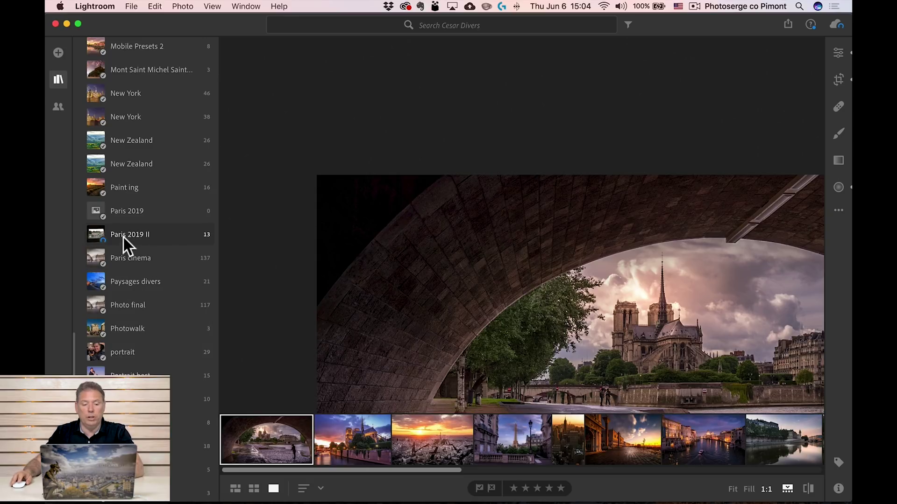
{"action": "left_click", "coordinate": [168, 235]}
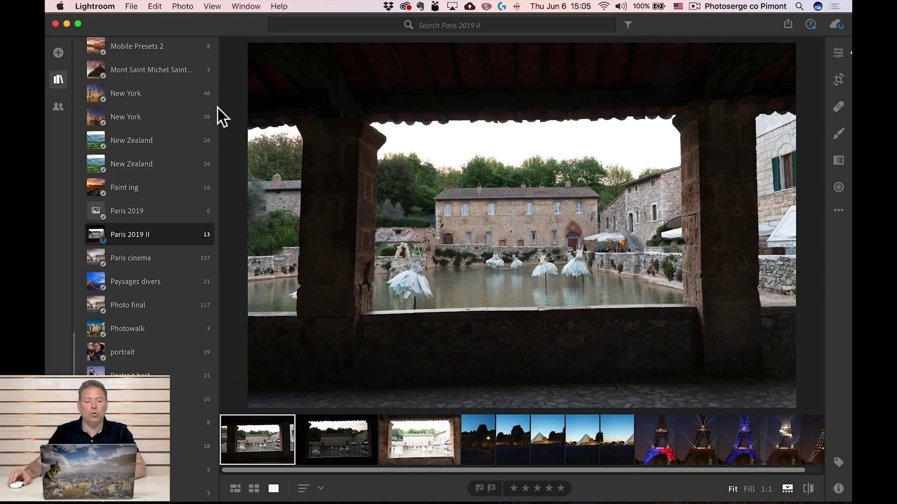
{"action": "scroll", "coordinate": [128, 112], "scroll_direction": "up", "scroll_amount": 15}
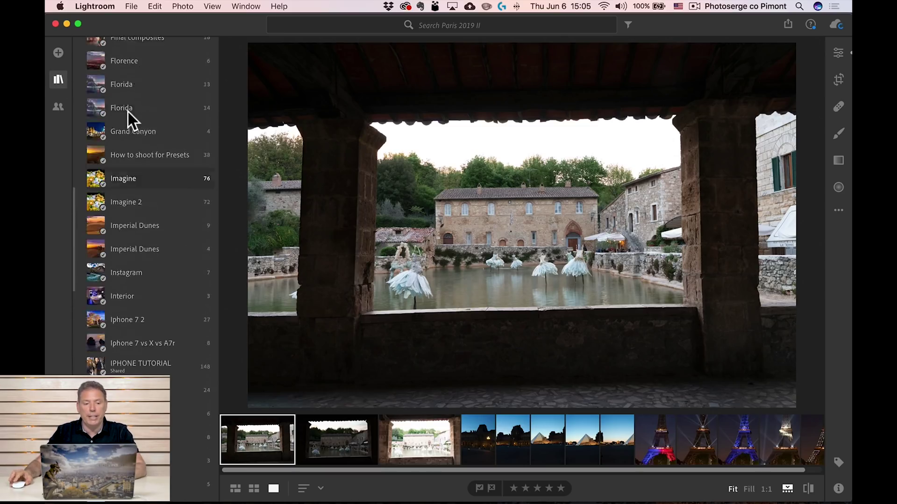
{"action": "left_click", "coordinate": [205, 201]}
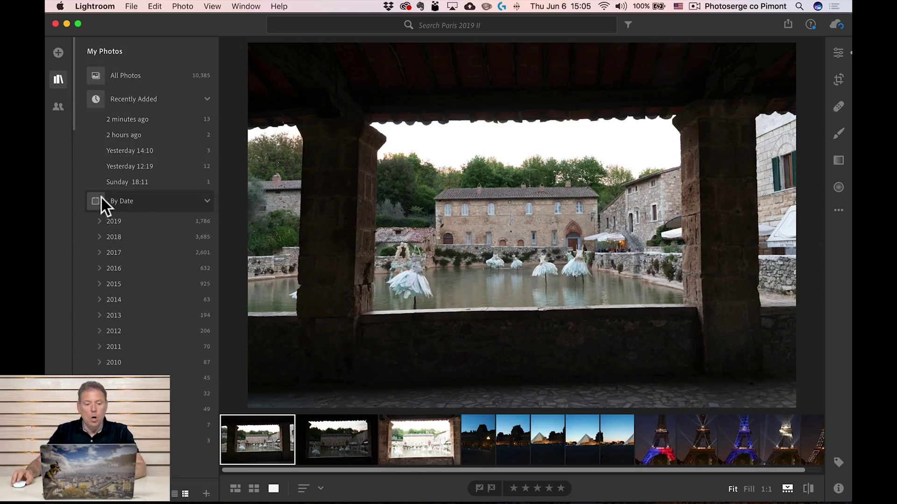
{"action": "left_click", "coordinate": [189, 206]}
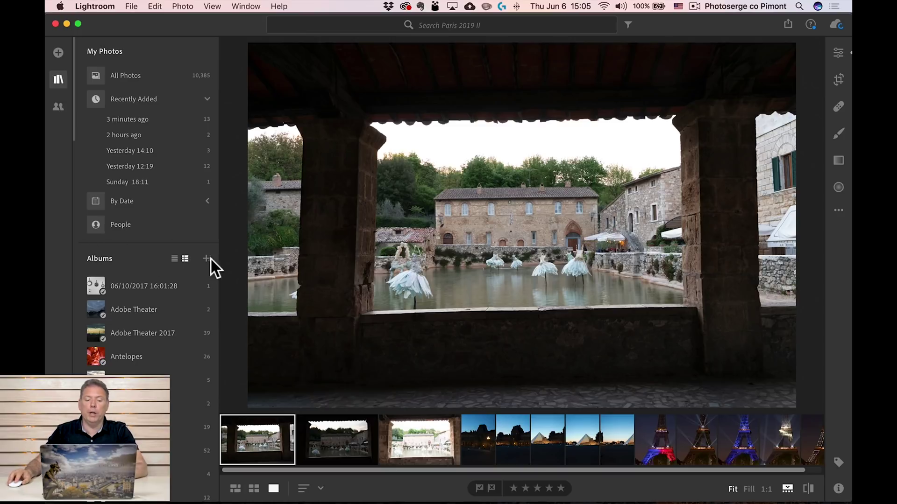
{"action": "left_click", "coordinate": [206, 259]}
Create a folder named Paris and drag the Paris 2019 II album into it
{"action": "left_click", "coordinate": [214, 296]}
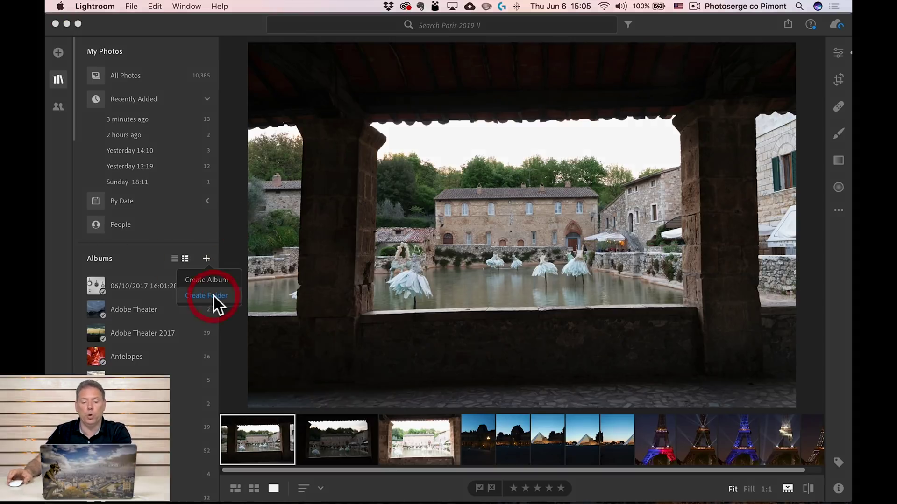
{"action": "type", "text": "Paris"}
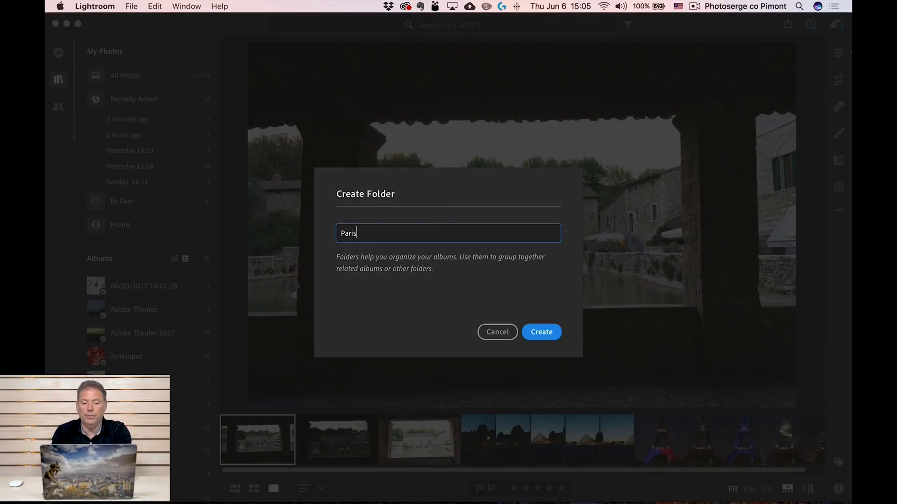
{"action": "left_click", "coordinate": [554, 329]}
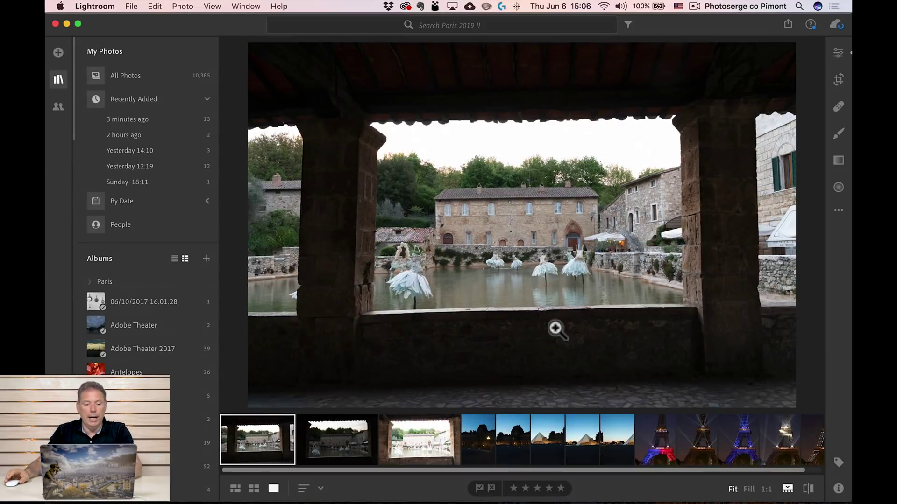
{"action": "scroll", "coordinate": [195, 362], "scroll_direction": "down", "scroll_amount": 15}
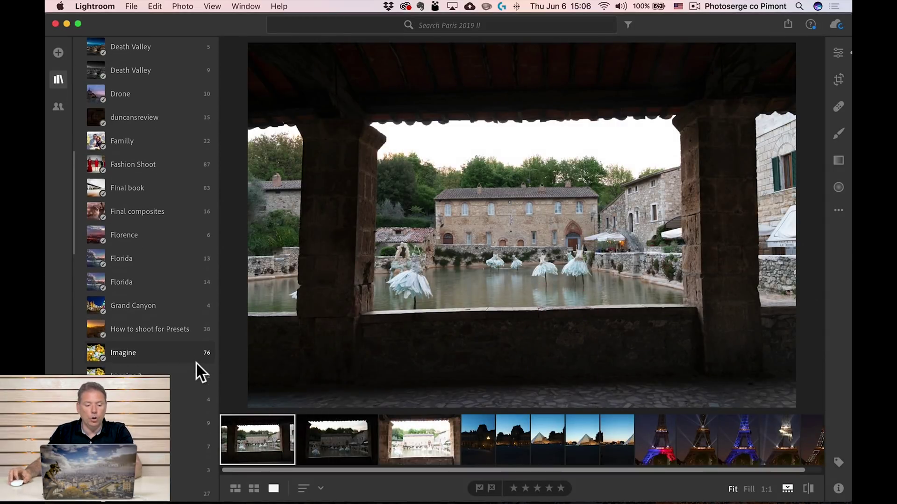
{"action": "scroll", "coordinate": [195, 362], "scroll_direction": "down", "scroll_amount": 3}
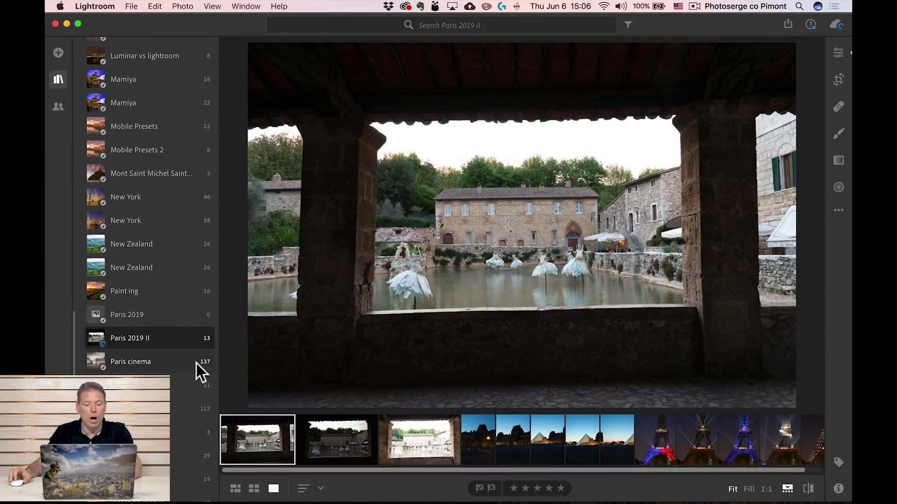
{"action": "left_click", "coordinate": [154, 332]}
{"action": "left_click_drag", "start_coordinate": [154, 331], "coordinate": [108, 239]}
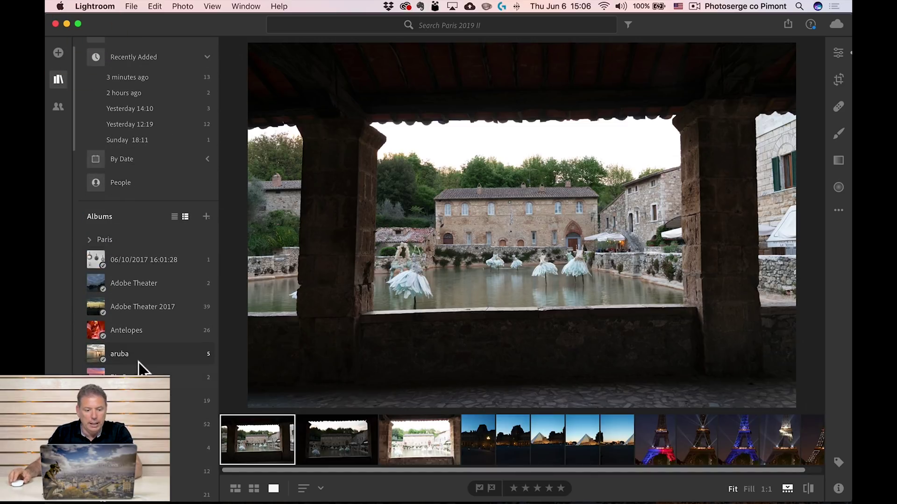
Move the Paris cinema album into the Paris folder, expand it and reopen Paris 2019 II
{"action": "scroll", "coordinate": [139, 360], "scroll_direction": "down", "scroll_amount": 10}
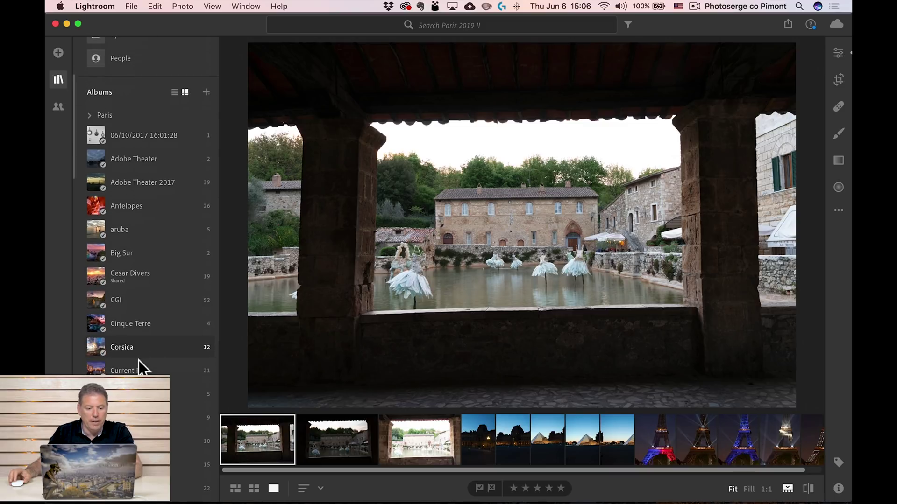
{"action": "scroll", "coordinate": [138, 359], "scroll_direction": "down", "scroll_amount": 15}
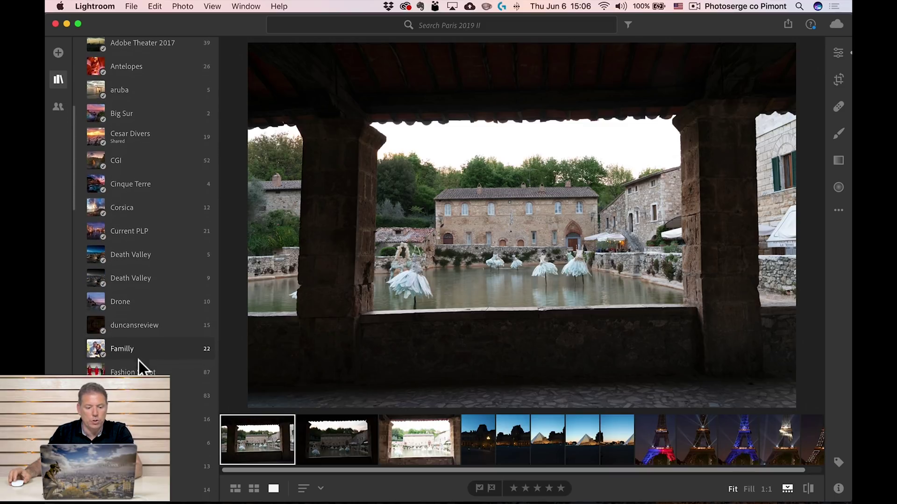
{"action": "left_click", "coordinate": [137, 394]}
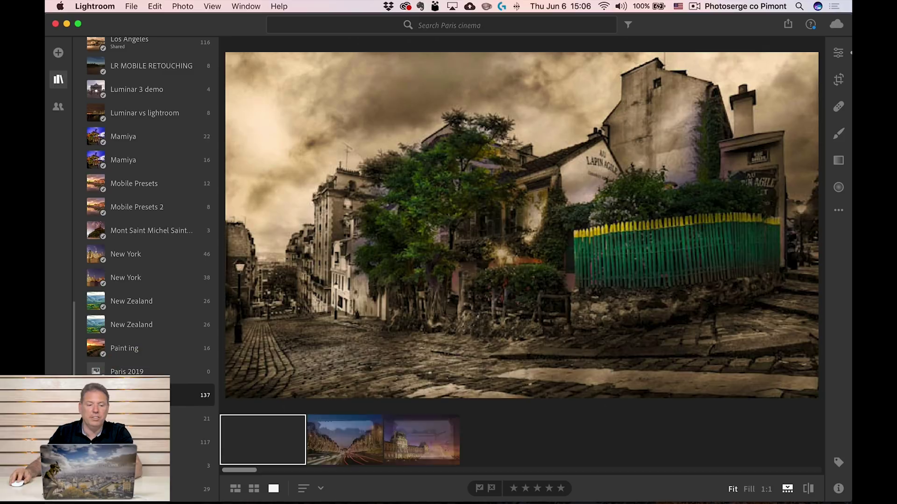
{"action": "left_click_drag", "start_coordinate": [124, 392], "coordinate": [114, 279]}
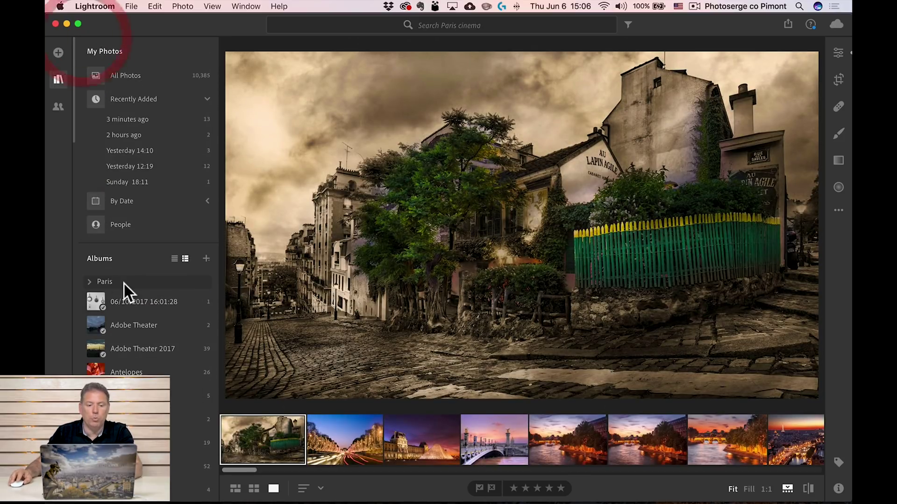
{"action": "left_click", "coordinate": [124, 284]}
{"action": "left_click", "coordinate": [88, 281]}
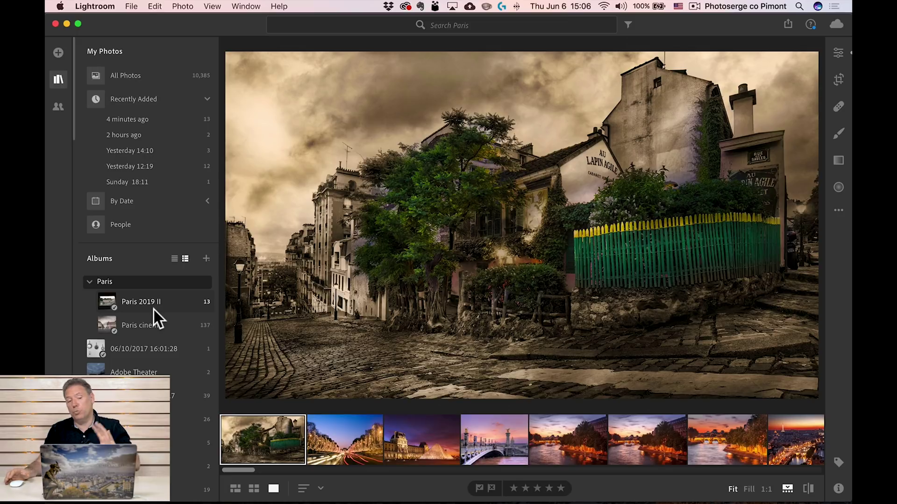
{"action": "left_click", "coordinate": [148, 298]}
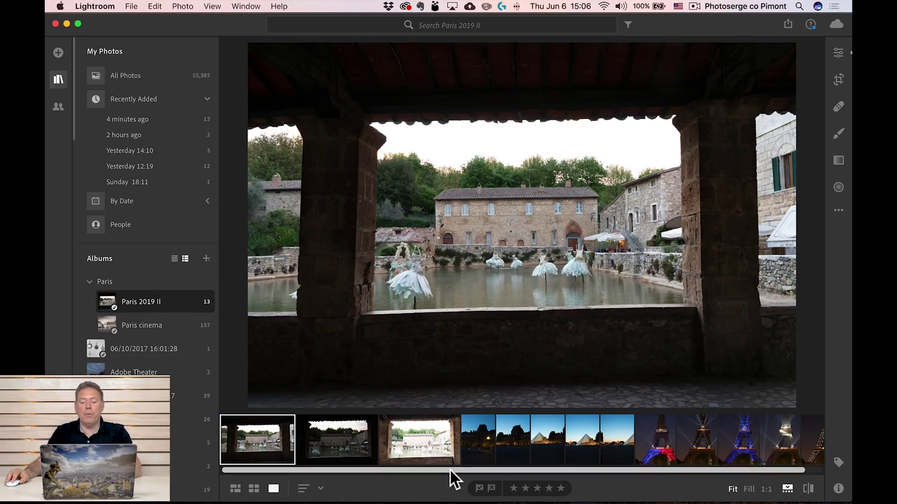
Open the red-white-blue Eiffel Tower photo in the Edit panel
{"action": "left_click_drag", "start_coordinate": [451, 470], "coordinate": [606, 472]}
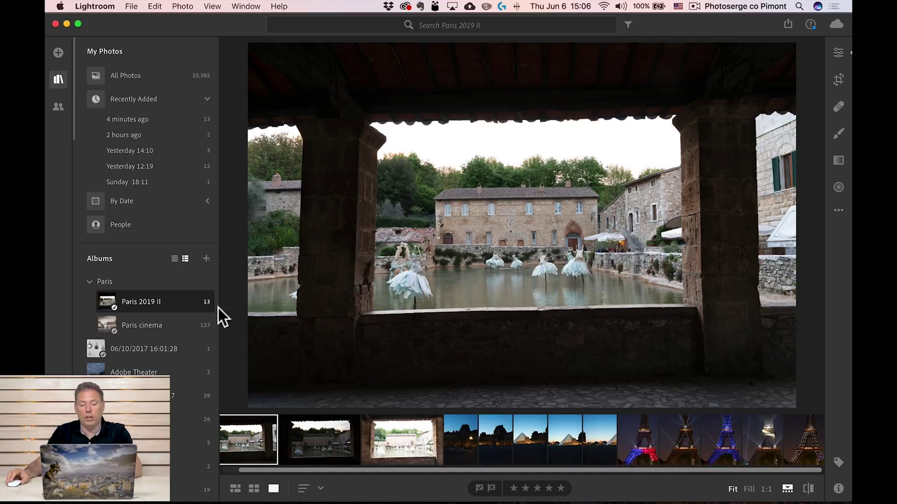
{"action": "left_click", "coordinate": [639, 439]}
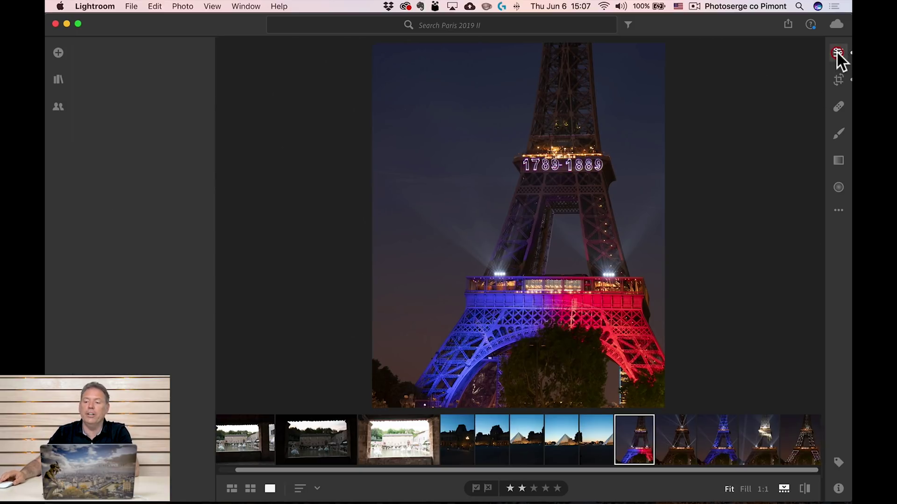
{"action": "left_click", "coordinate": [837, 52]}
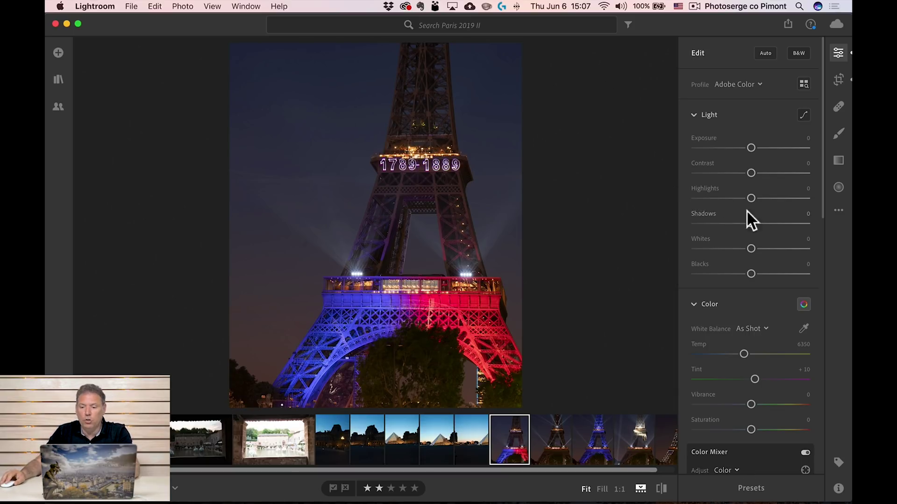
Set Highlights −67, Shadows +58, Whites +43, Blacks −31 and Temp 6410
{"action": "left_click_drag", "start_coordinate": [751, 198], "coordinate": [714, 198]}
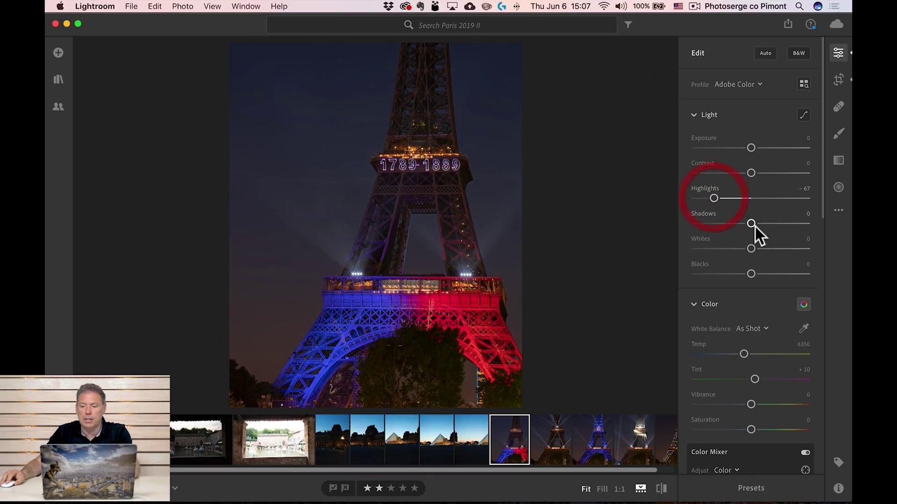
{"action": "left_click_drag", "start_coordinate": [751, 223], "coordinate": [785, 223]}
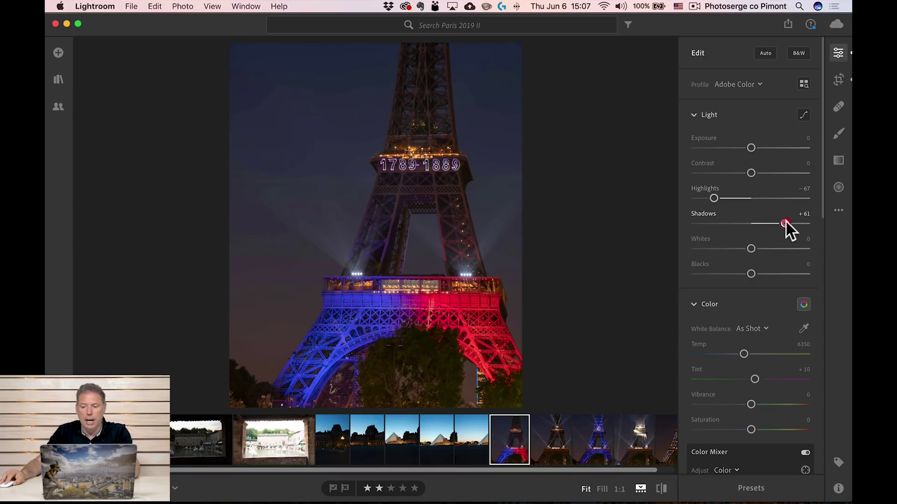
{"action": "left_click_drag", "start_coordinate": [792, 223], "coordinate": [783, 223]}
{"action": "left_click_drag", "start_coordinate": [752, 274], "coordinate": [775, 249]}
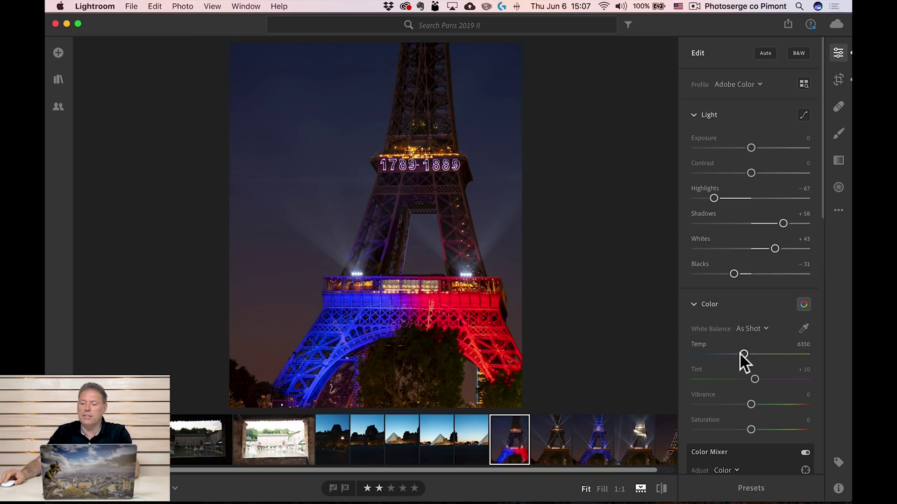
{"action": "left_click_drag", "start_coordinate": [740, 354], "coordinate": [747, 349]}
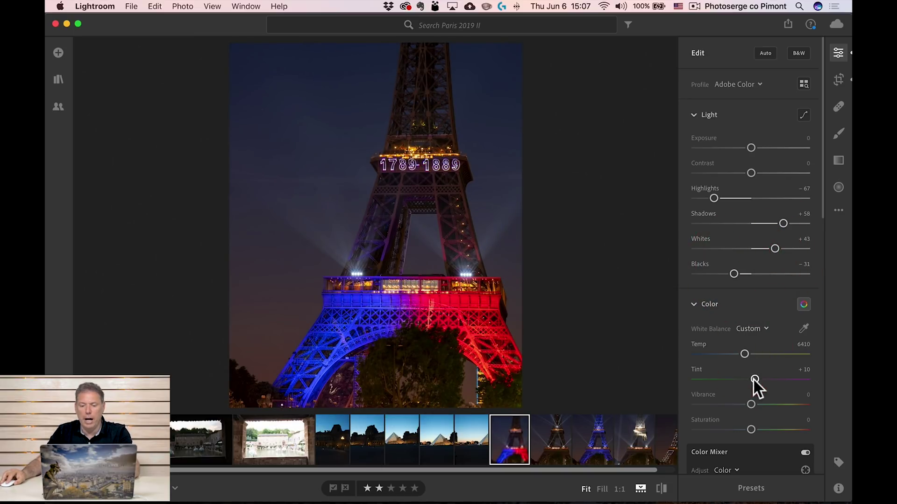
Set Tint to +38 and Vibrance to +22 on the Eiffel Tower photo
{"action": "left_click_drag", "start_coordinate": [753, 380], "coordinate": [764, 379]}
{"action": "scroll", "coordinate": [761, 355], "scroll_direction": "down", "scroll_amount": 3}
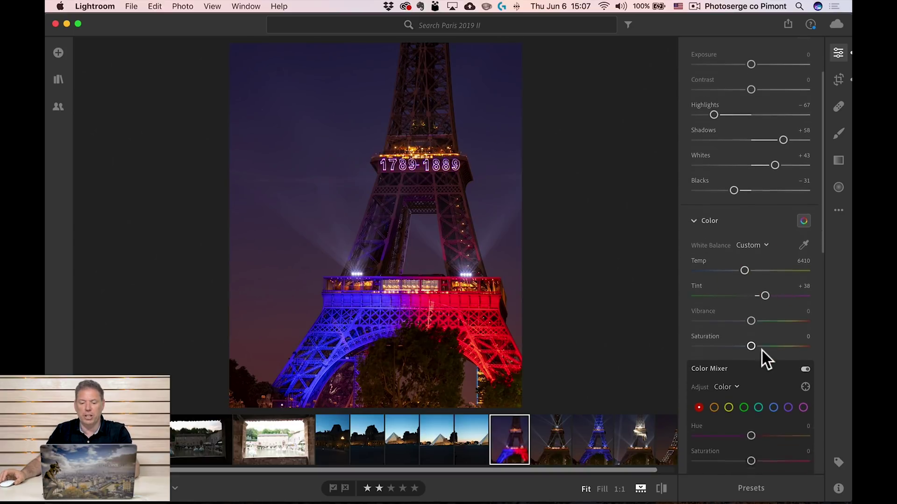
{"action": "left_click_drag", "start_coordinate": [751, 307], "coordinate": [762, 308]}
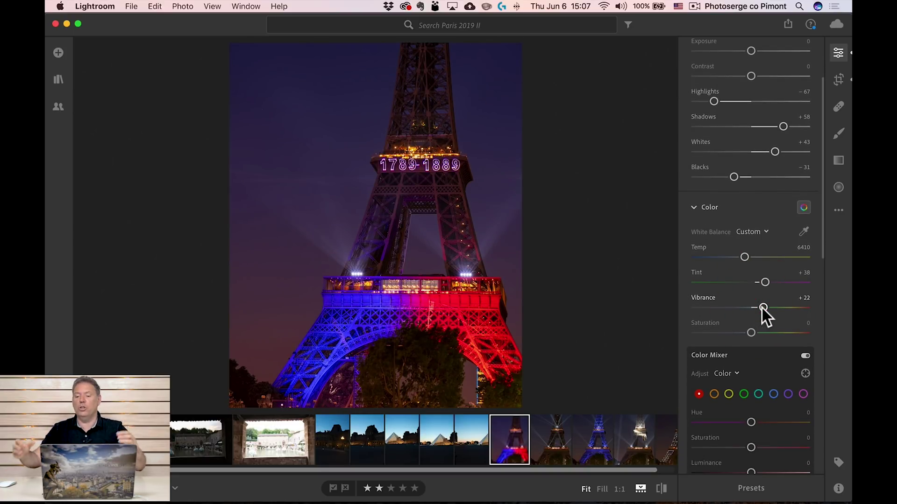
Add Texture +39 and Clarity +17, comparing against the blue Eiffel photo
{"action": "key", "text": "Right"}
{"action": "key", "text": "Right"}
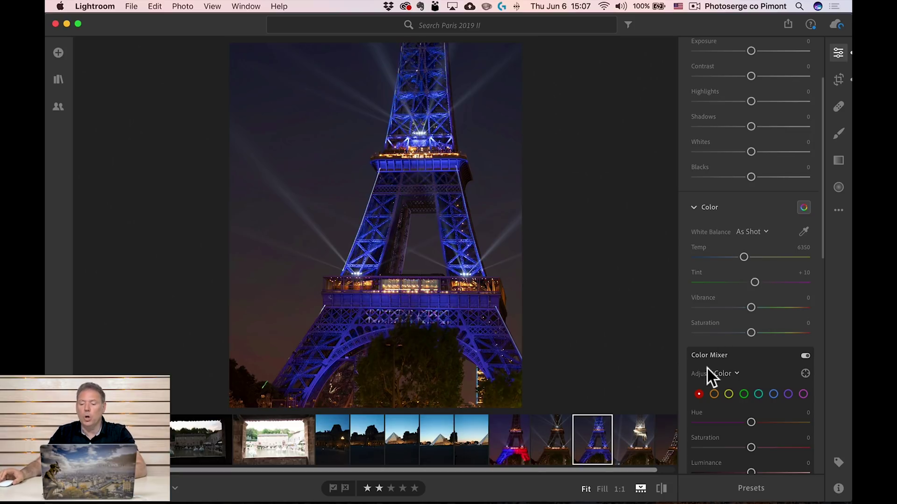
{"action": "left_click", "coordinate": [756, 281]}
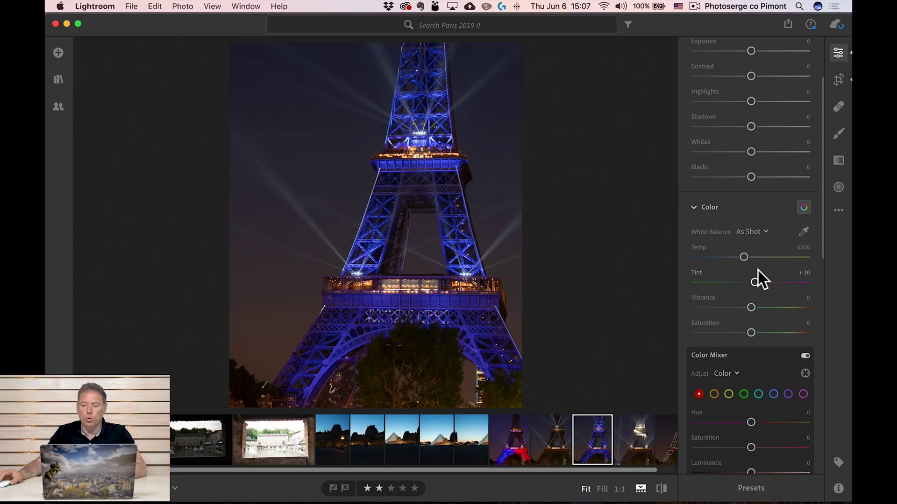
{"action": "key", "text": "Left"}
{"action": "key", "text": "Left"}
{"action": "scroll", "coordinate": [760, 273], "scroll_direction": "down", "scroll_amount": 8}
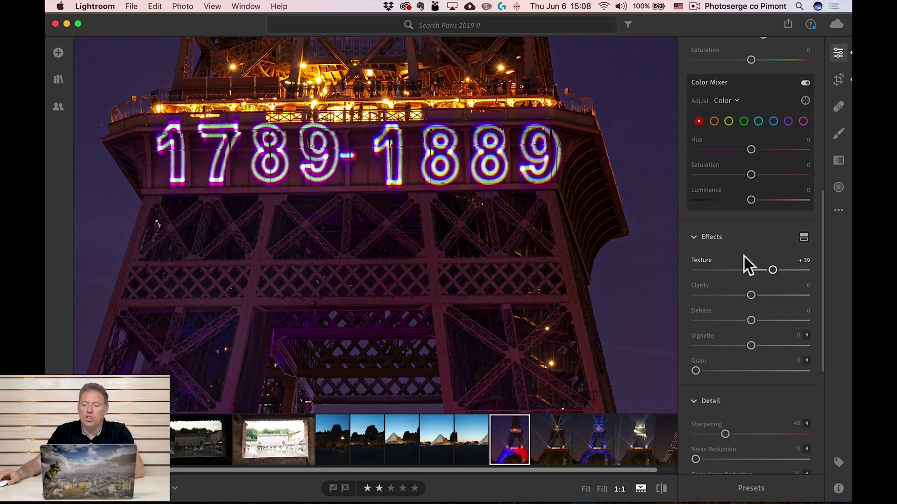
{"action": "left_click_drag", "start_coordinate": [752, 293], "coordinate": [761, 292]}
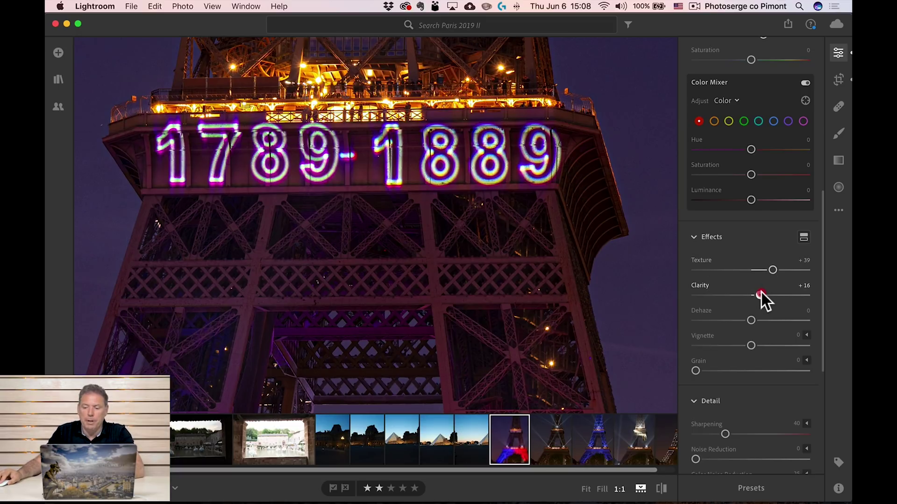
{"action": "left_click", "coordinate": [523, 206]}
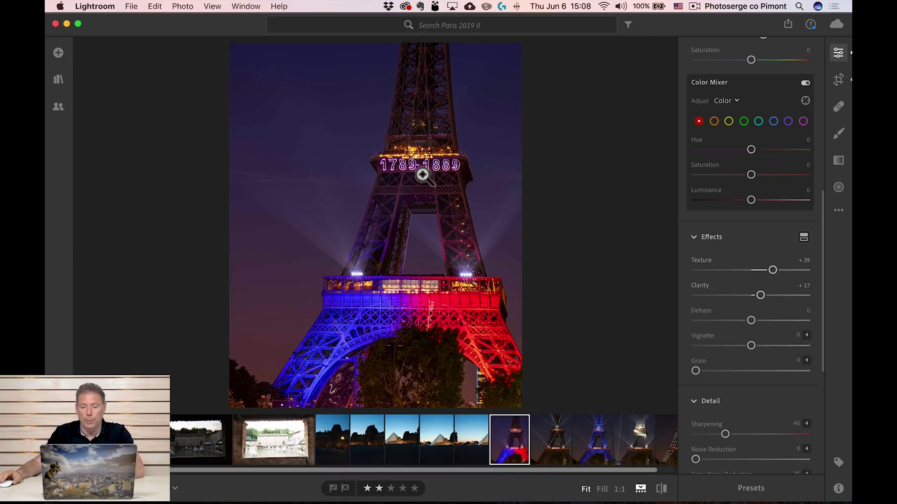
Darken the photo's corners with a −13 vignette
{"action": "scroll", "coordinate": [761, 271], "scroll_direction": "down", "scroll_amount": 5}
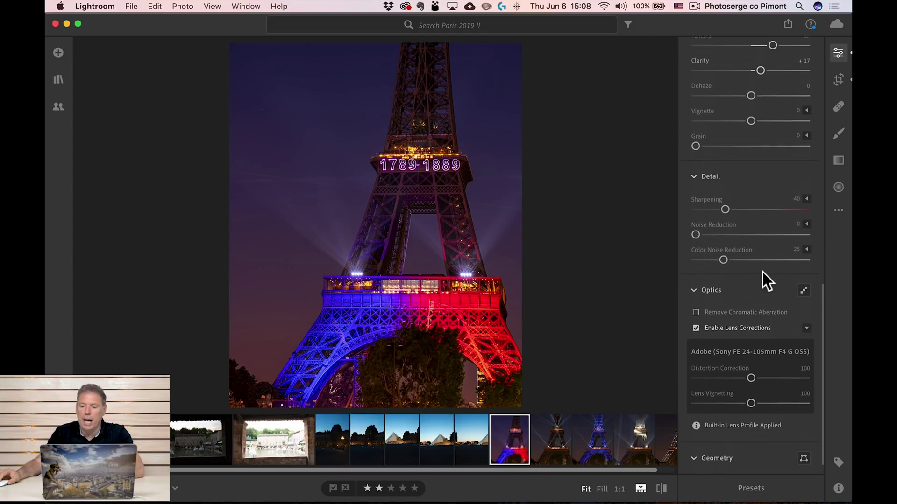
{"action": "scroll", "coordinate": [761, 270], "scroll_direction": "up", "scroll_amount": 3}
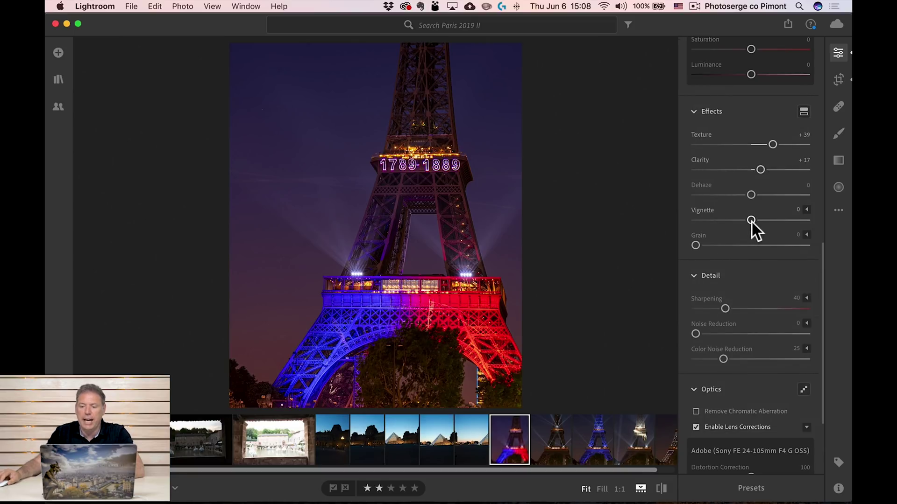
{"action": "left_click_drag", "start_coordinate": [751, 220], "coordinate": [745, 220]}
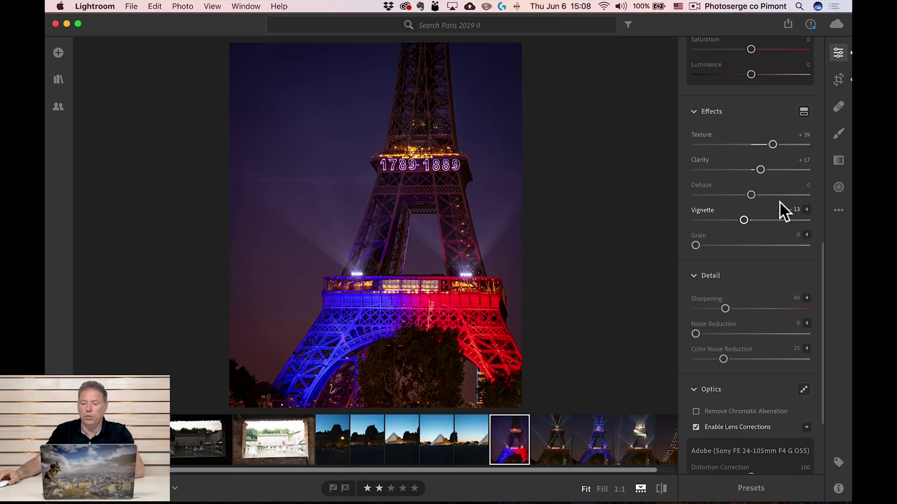
Set Sharpening 90, Noise Reduction 12 and enable Remove Chromatic Aberration
{"action": "scroll", "coordinate": [780, 203], "scroll_direction": "down", "scroll_amount": 4}
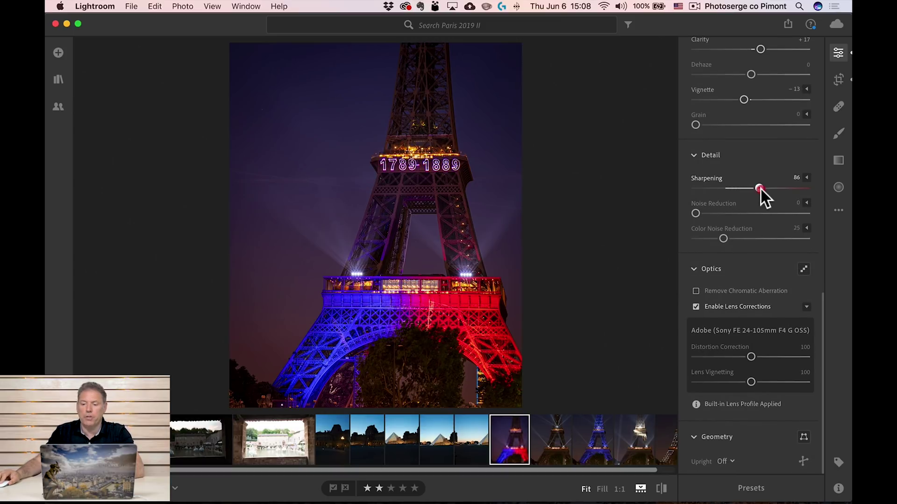
{"action": "left_click_drag", "start_coordinate": [762, 189], "coordinate": [759, 189]}
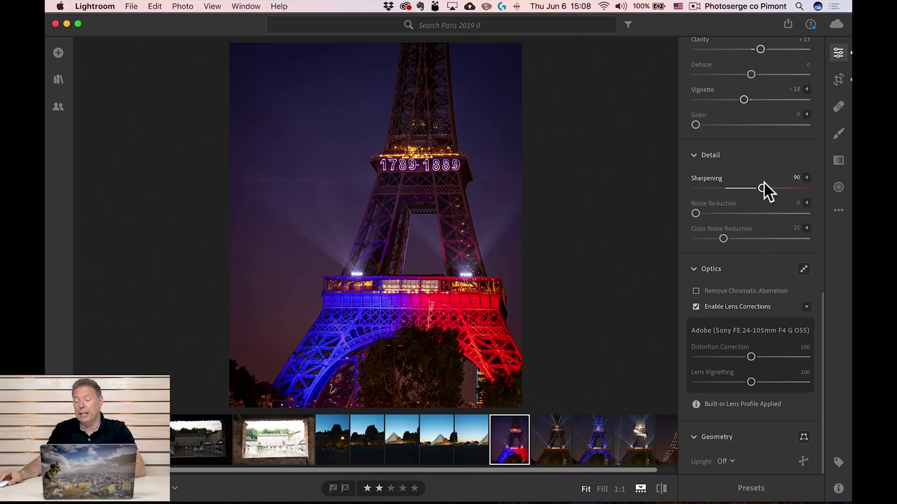
{"action": "left_click_drag", "start_coordinate": [708, 211], "coordinate": [711, 212]}
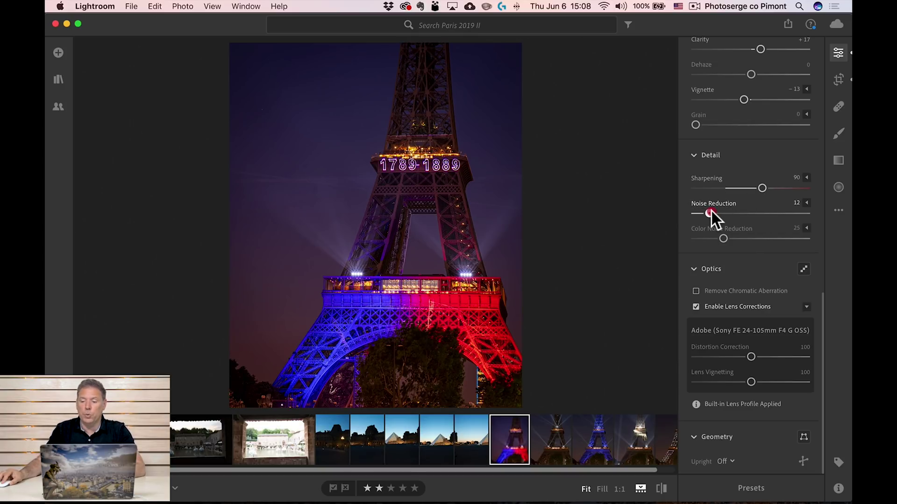
{"action": "left_click", "coordinate": [734, 292]}
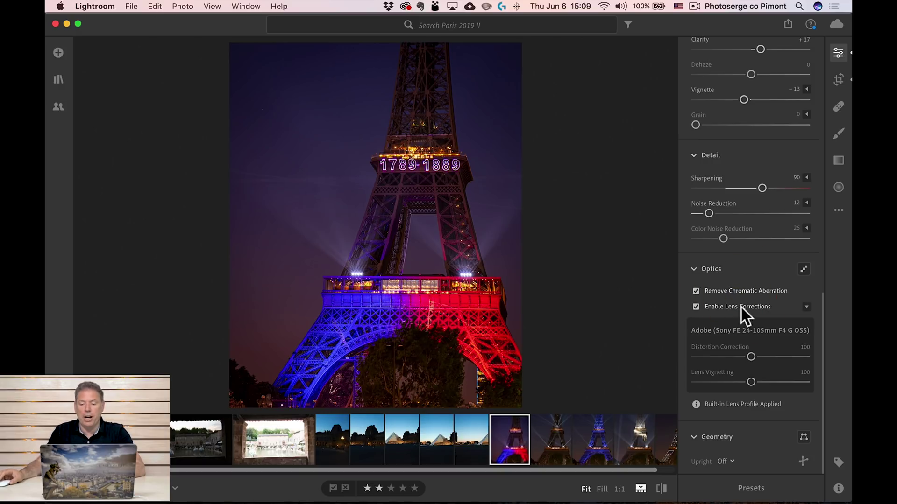
{"action": "scroll", "coordinate": [743, 306], "scroll_direction": "up", "scroll_amount": 10}
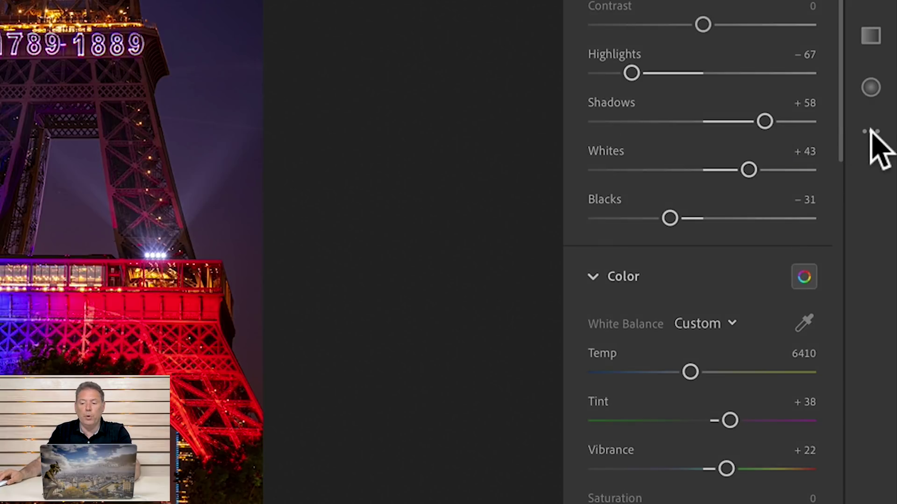
{"action": "left_click", "coordinate": [871, 132]}
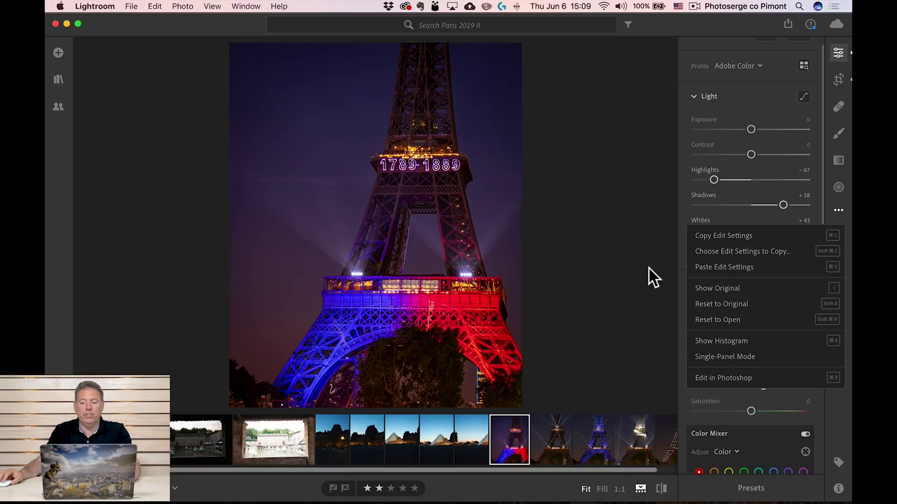
{"action": "left_click", "coordinate": [469, 224]}
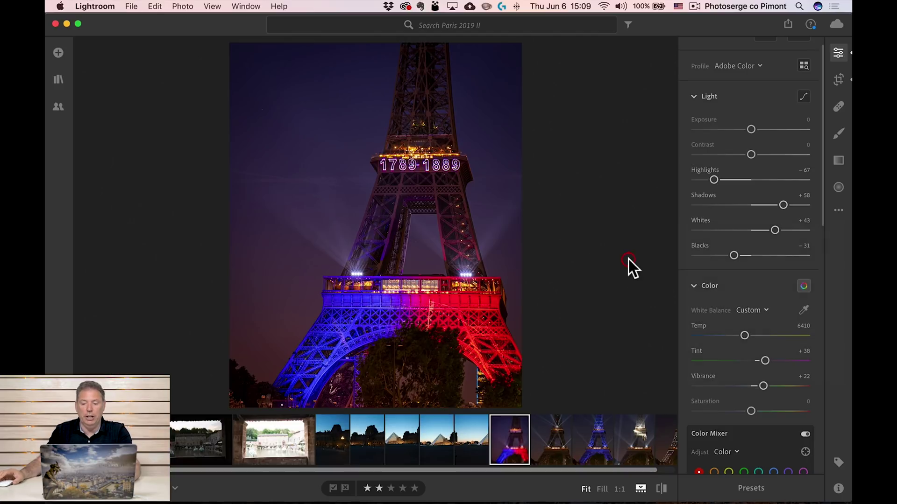
{"action": "key", "text": "backslash"}
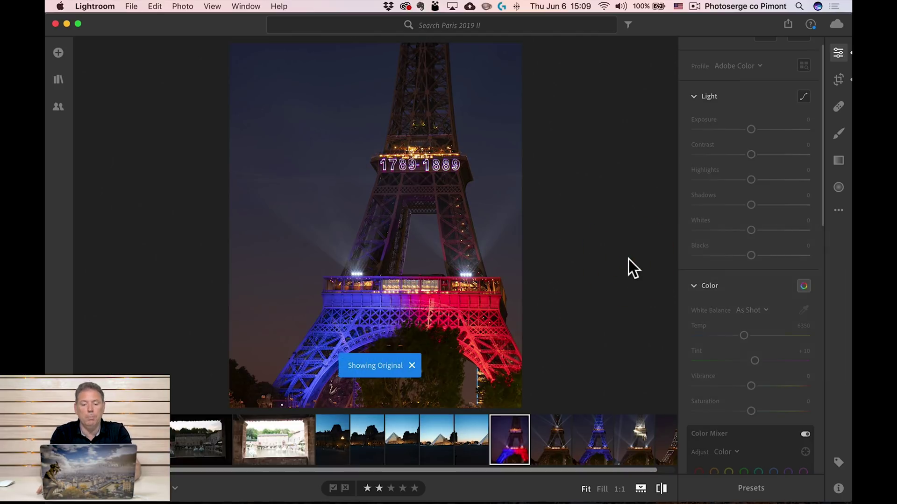
{"action": "key", "text": "backslash"}
{"action": "key", "text": "backslash"}
{"action": "key", "text": "backslash"}
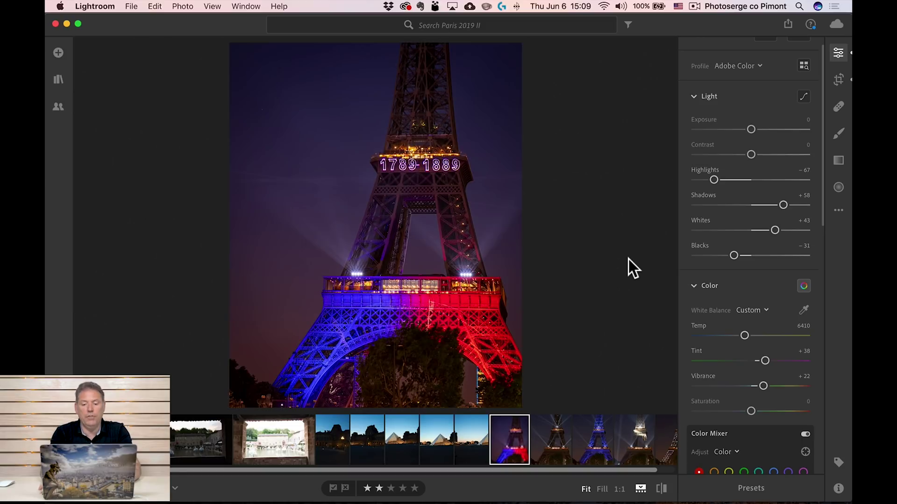
{"action": "left_click", "coordinate": [556, 424]}
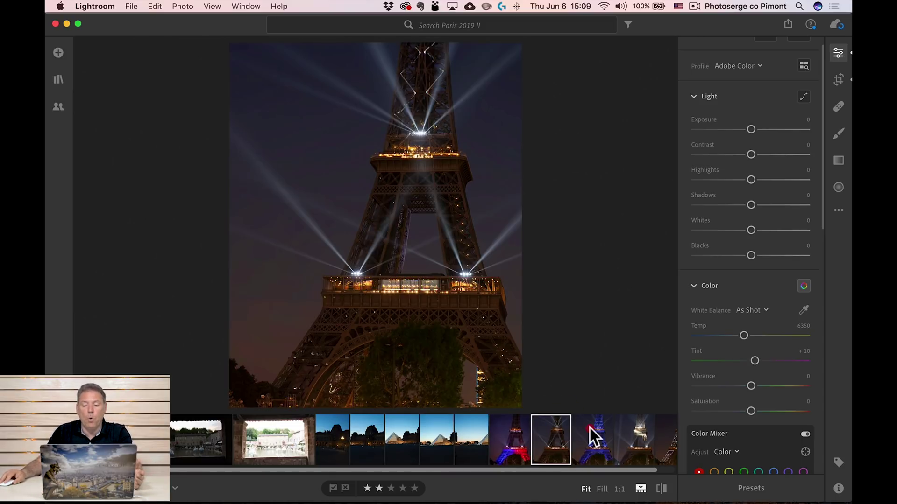
{"action": "left_click", "coordinate": [595, 427]}
{"action": "left_click", "coordinate": [646, 430]}
{"action": "left_click", "coordinate": [668, 432]}
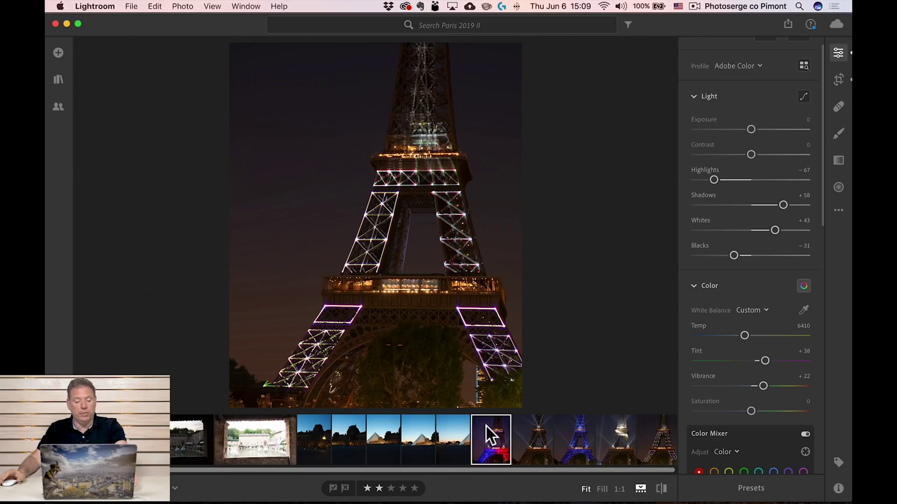
Copy the Profile, Light, Color, Effects, Detail and Optics settings and select the other Eiffel photos
{"action": "key", "text": "super+shift+c"}
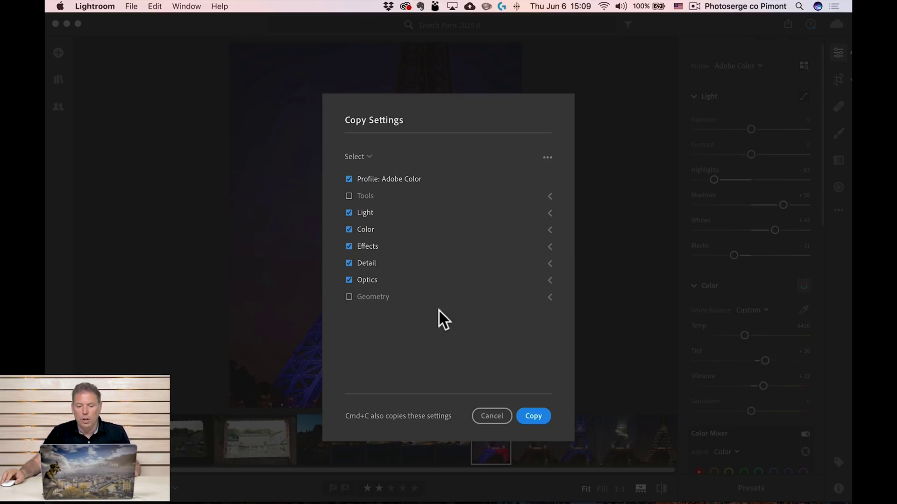
{"action": "left_click", "coordinate": [537, 415]}
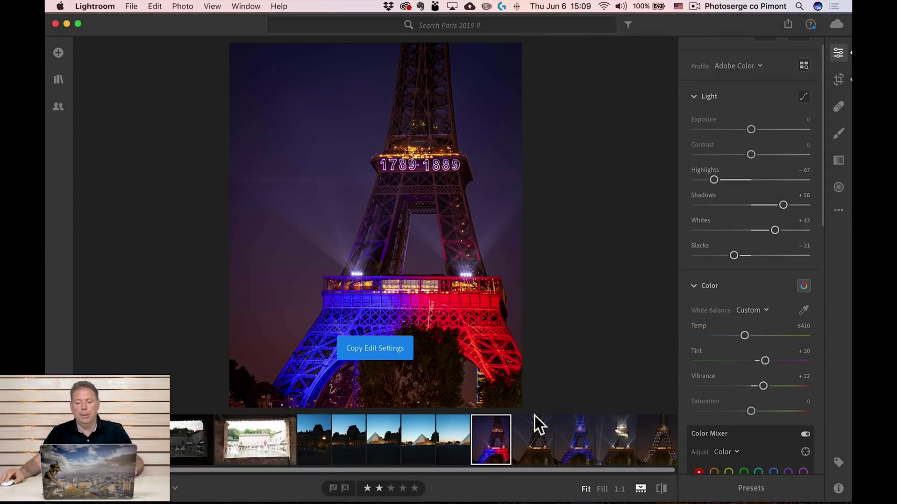
{"action": "left_click", "coordinate": [543, 427]}
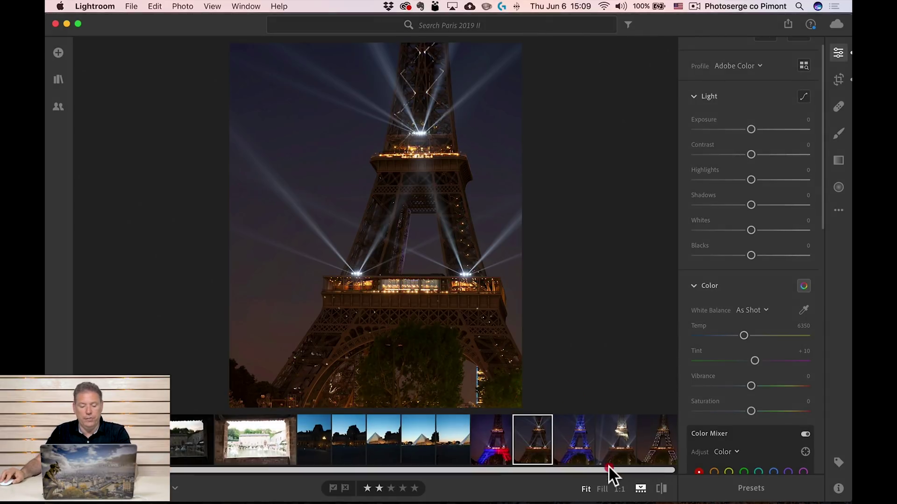
{"action": "left_click", "coordinate": [667, 442], "text": "shift"}
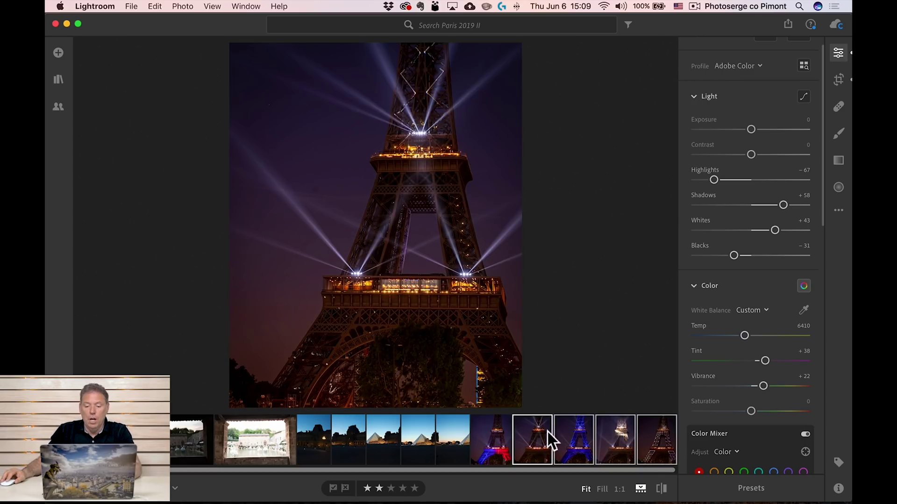
Review the blue-lit, white-lit and last Eiffel photos carrying the pasted edits
{"action": "left_click", "coordinate": [581, 430]}
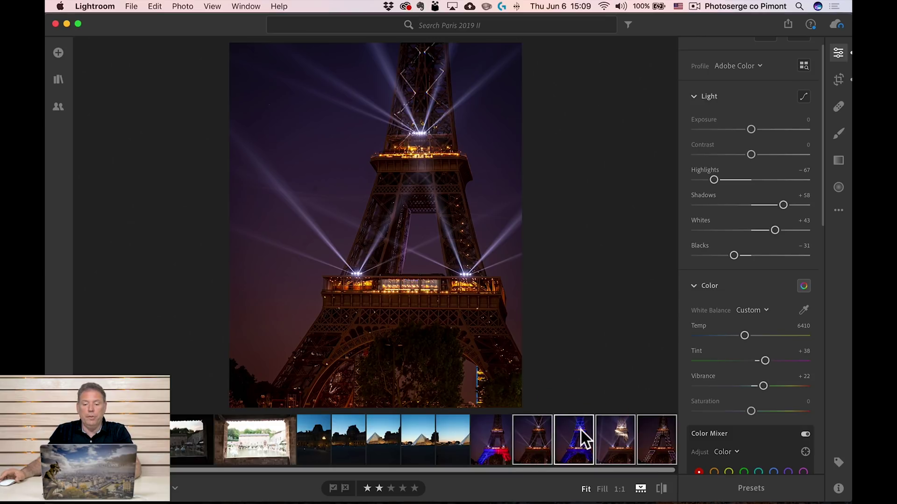
{"action": "left_click", "coordinate": [612, 431]}
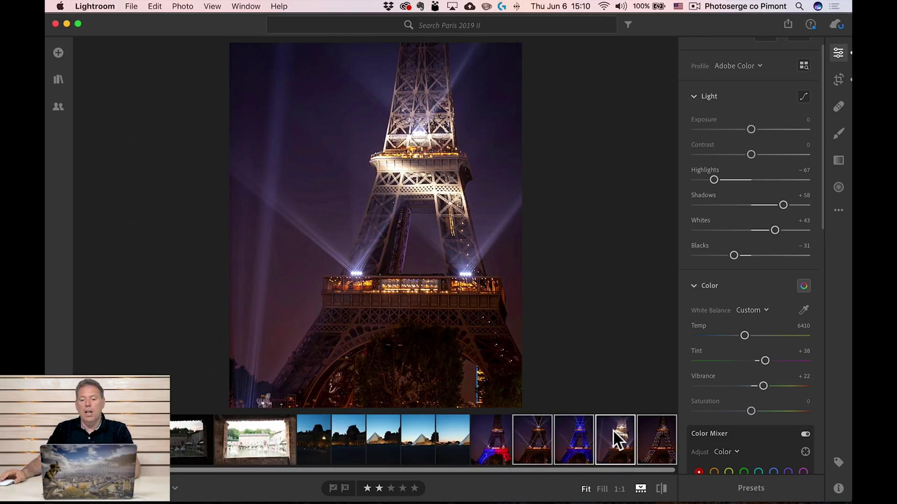
{"action": "left_click", "coordinate": [656, 429]}
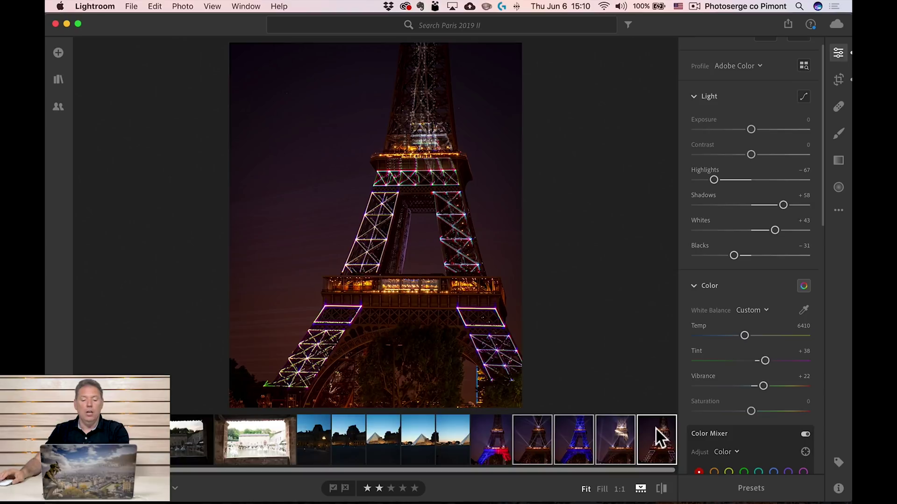
{"action": "left_click", "coordinate": [310, 432]}
Select all five Louvre photos and start a Panorama Merge
{"action": "left_click", "coordinate": [452, 430], "text": "shift"}
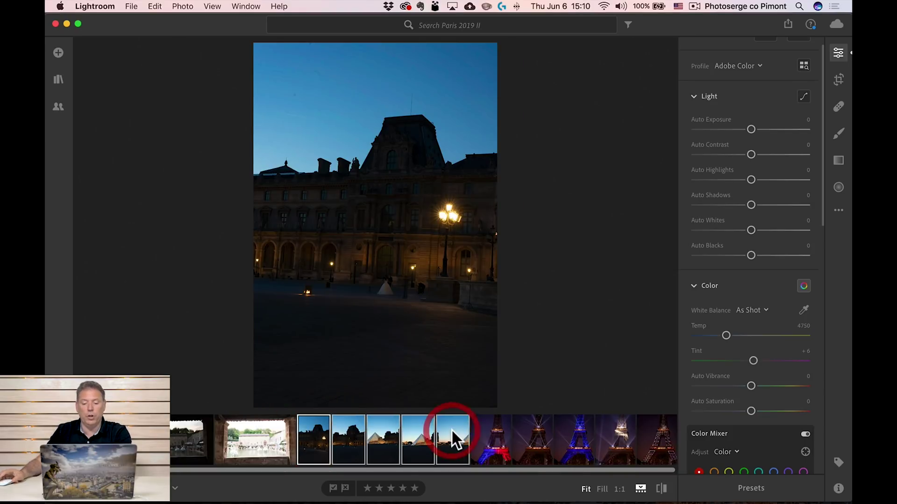
{"action": "right_click", "coordinate": [451, 429]}
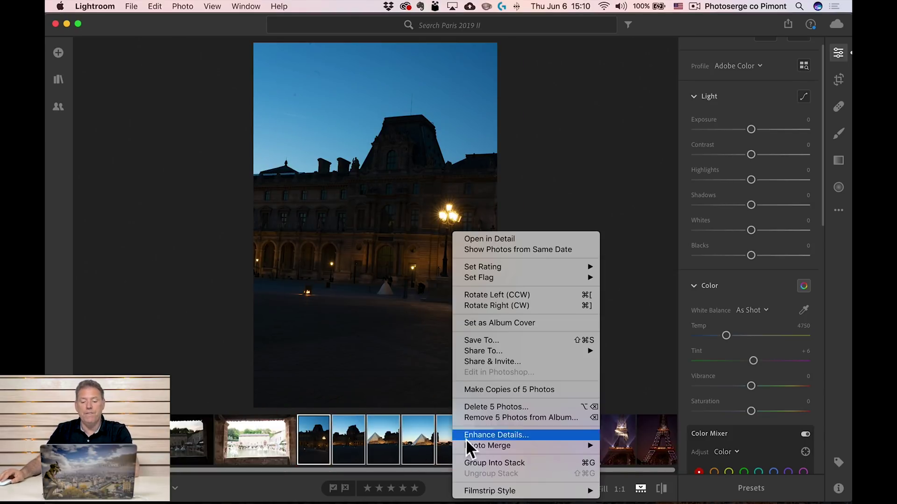
{"action": "mouse_move", "coordinate": [468, 445]}
{"action": "left_click", "coordinate": [638, 453]}
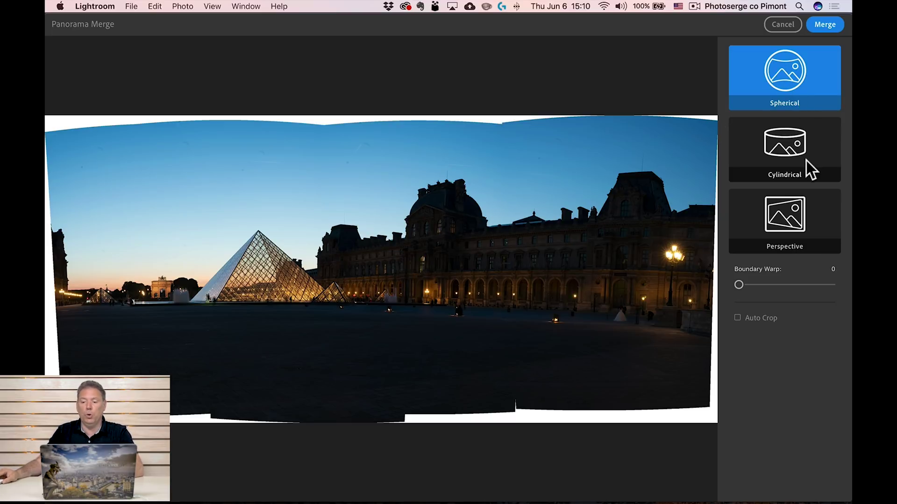
Use Perspective projection with Boundary Warp 52 for the Louvre panorama
{"action": "left_click", "coordinate": [797, 146]}
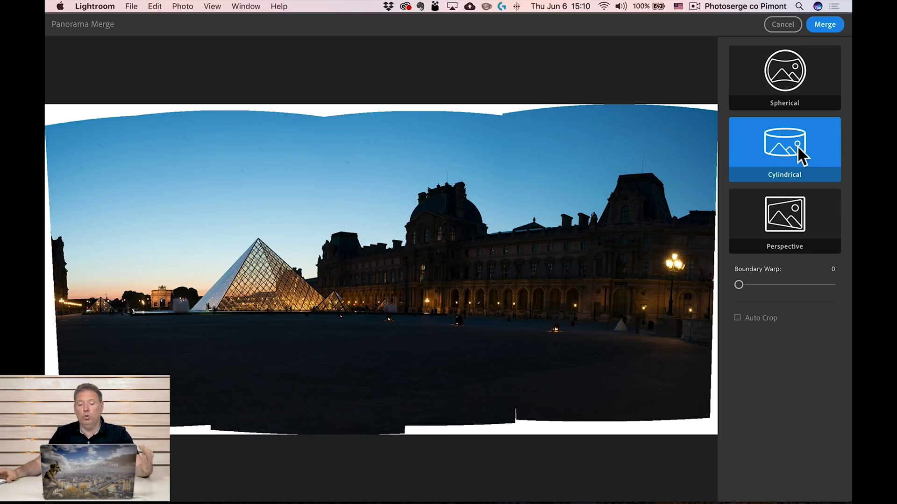
{"action": "left_click", "coordinate": [780, 212]}
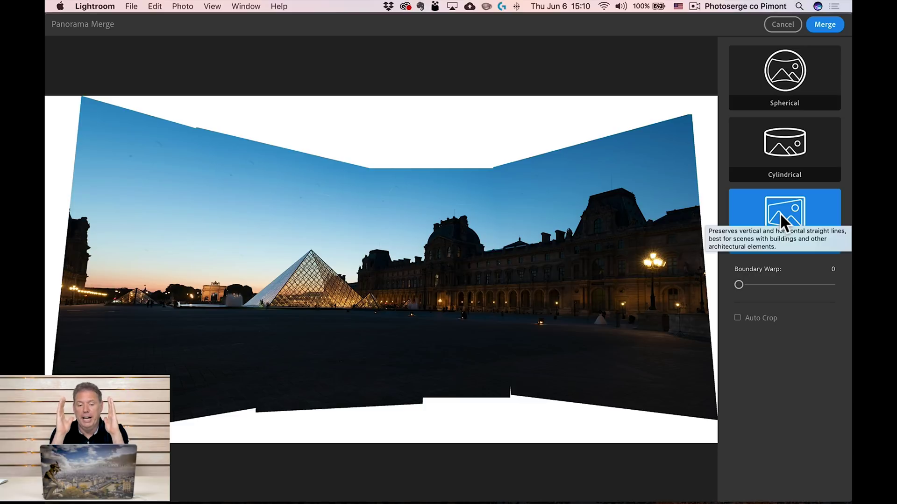
{"action": "left_click_drag", "start_coordinate": [739, 285], "coordinate": [784, 283]}
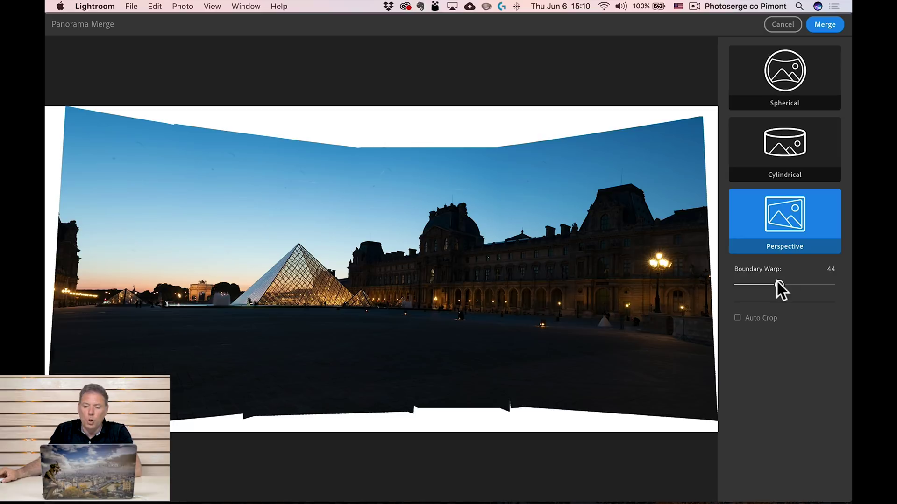
{"action": "left_click_drag", "start_coordinate": [777, 282], "coordinate": [802, 279]}
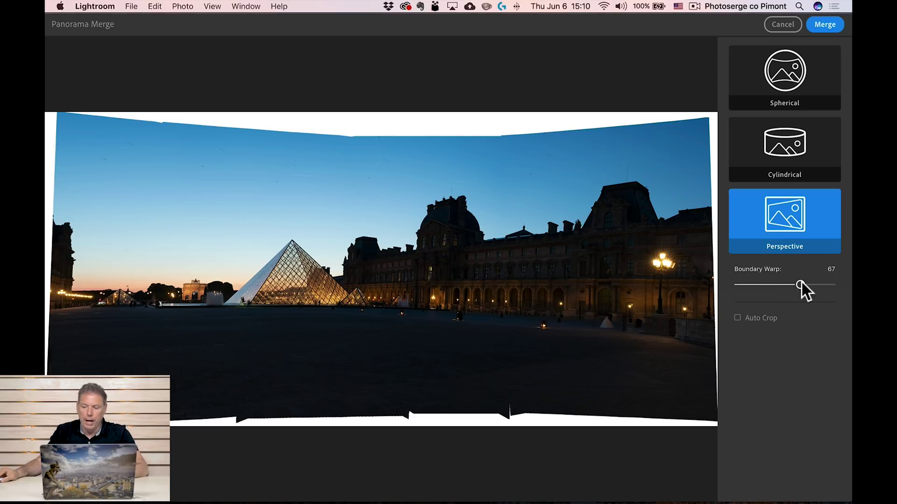
{"action": "left_click_drag", "start_coordinate": [800, 282], "coordinate": [792, 283]}
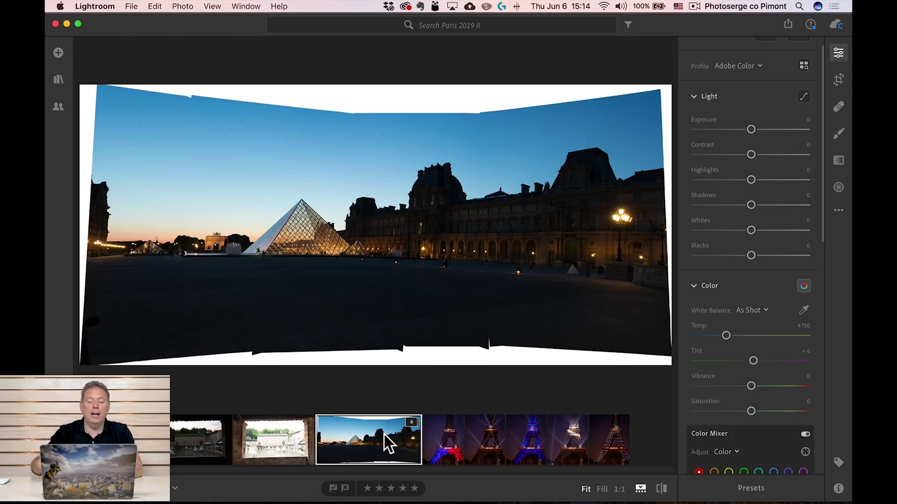
Expand the Louvre panorama's stack, step through its source frames, then return to the panorama for cropping
{"action": "left_click", "coordinate": [414, 422]}
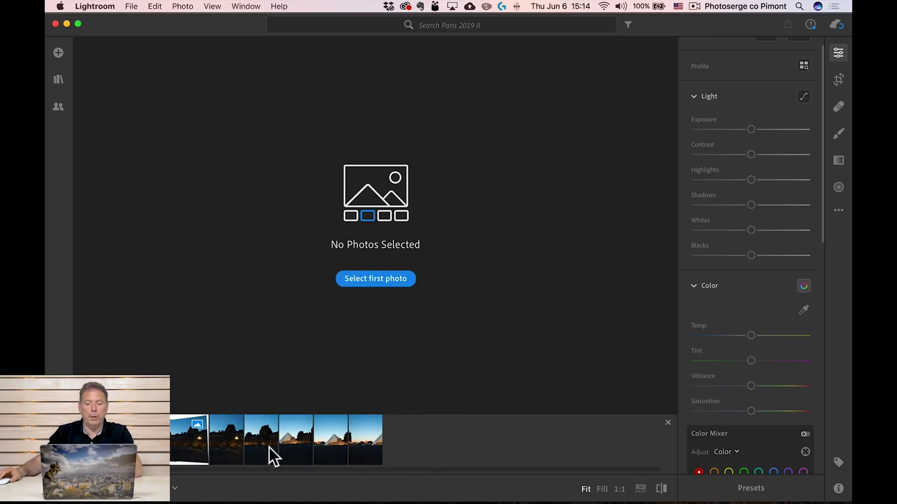
{"action": "left_click", "coordinate": [234, 437]}
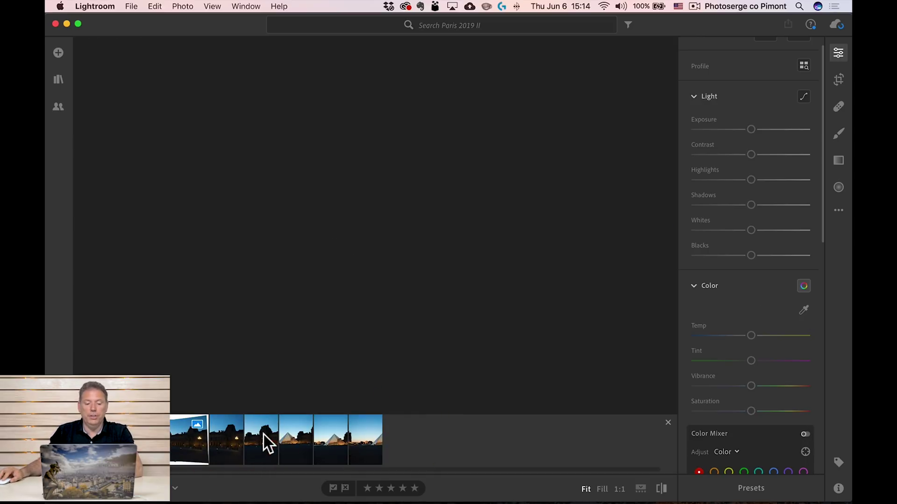
{"action": "left_click", "coordinate": [259, 436]}
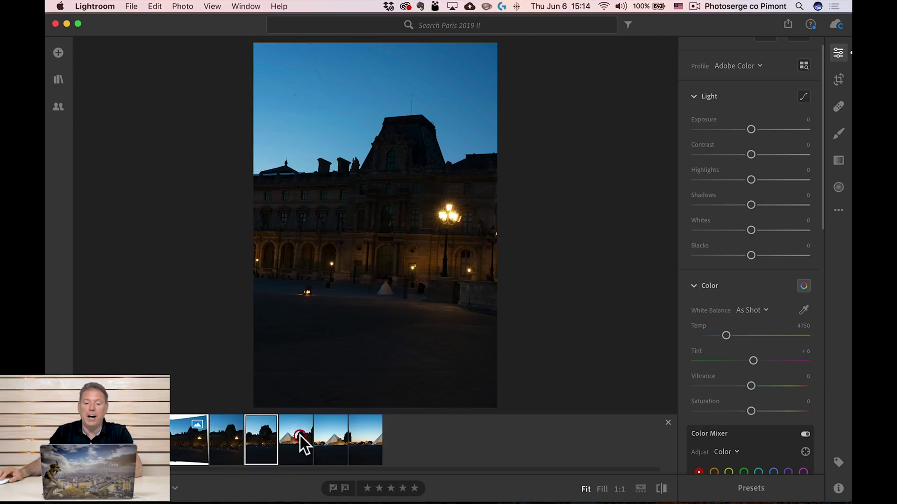
{"action": "left_click", "coordinate": [299, 441]}
{"action": "left_click", "coordinate": [356, 434]}
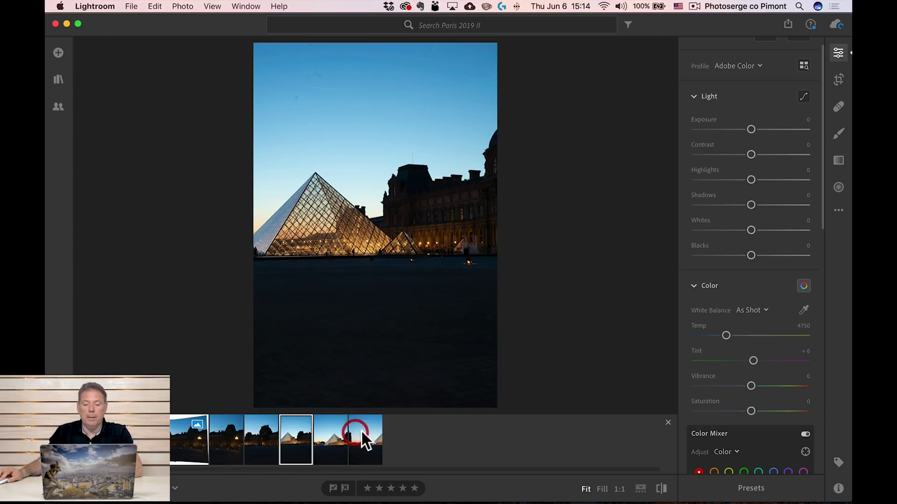
{"action": "left_click", "coordinate": [175, 443]}
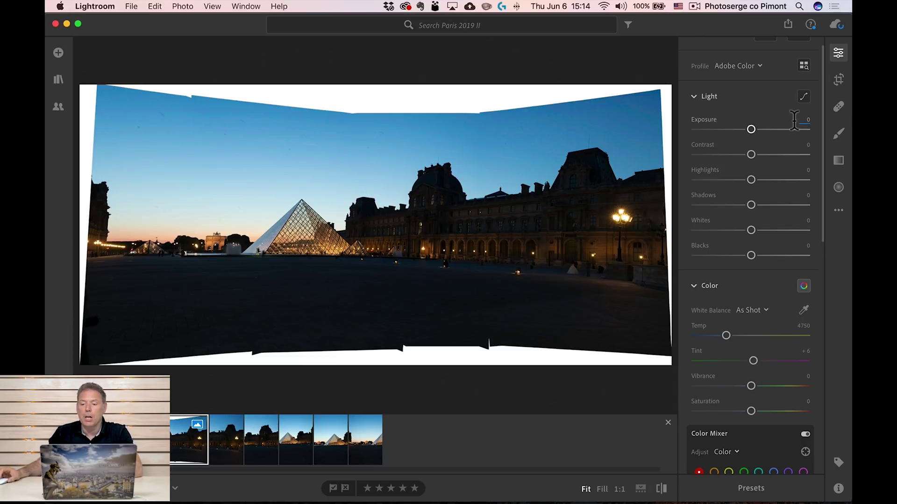
{"action": "left_click", "coordinate": [834, 80]}
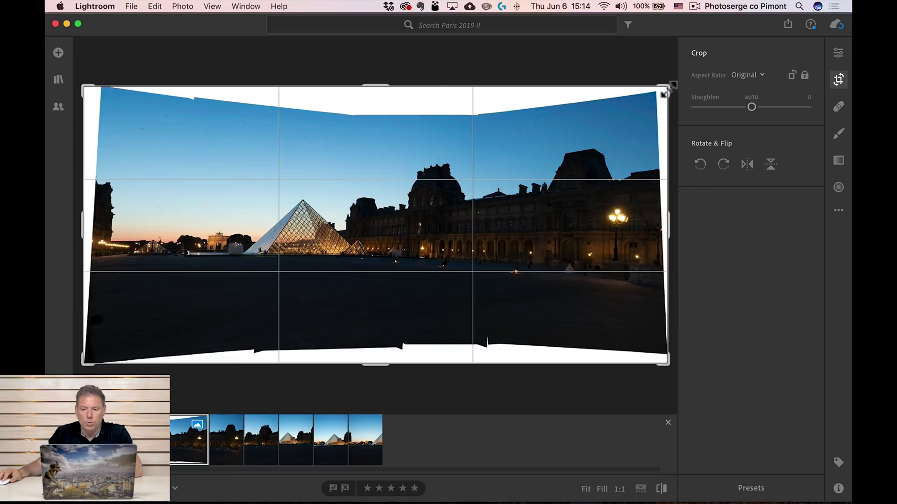
Crop the Louvre panorama in from the top, left and bottom to remove the white gaps
{"action": "left_click_drag", "start_coordinate": [664, 94], "coordinate": [651, 93]}
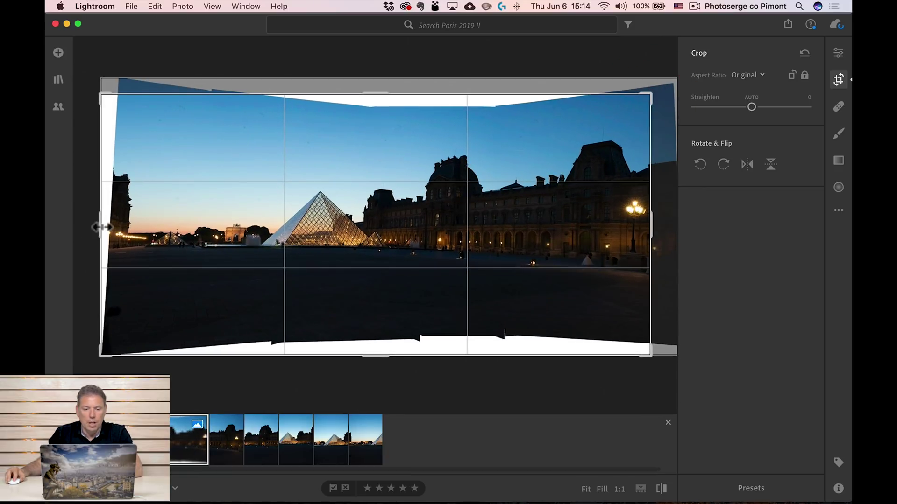
{"action": "left_click_drag", "start_coordinate": [102, 228], "coordinate": [150, 236]}
{"action": "left_click_drag", "start_coordinate": [374, 339], "coordinate": [374, 330]}
{"action": "left_click_drag", "start_coordinate": [395, 276], "coordinate": [387, 268]}
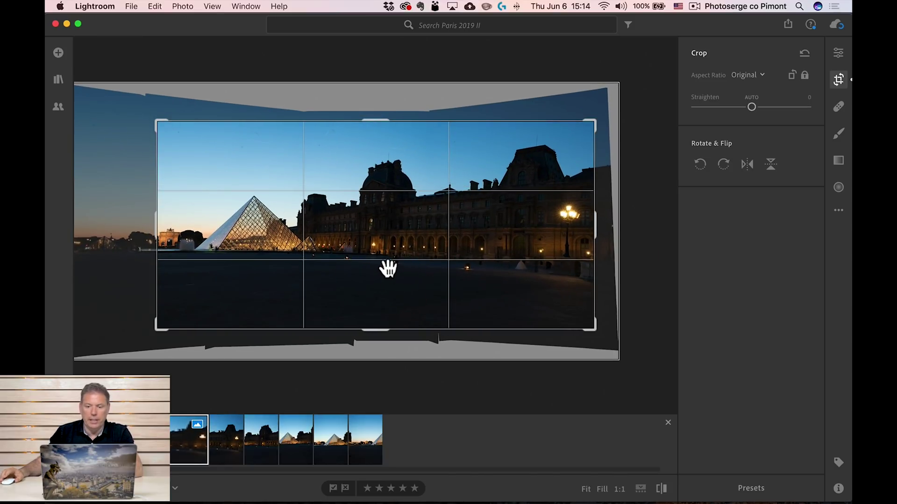
{"action": "key", "text": "Return"}
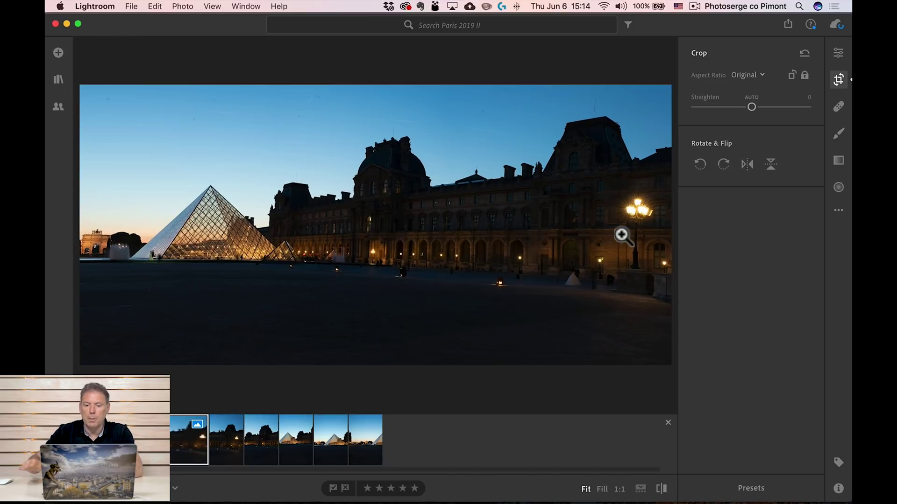
Set the Louvre panorama to Shadows +100, Whites +56, Blacks −44 and Tint +31
{"action": "left_click", "coordinate": [839, 53]}
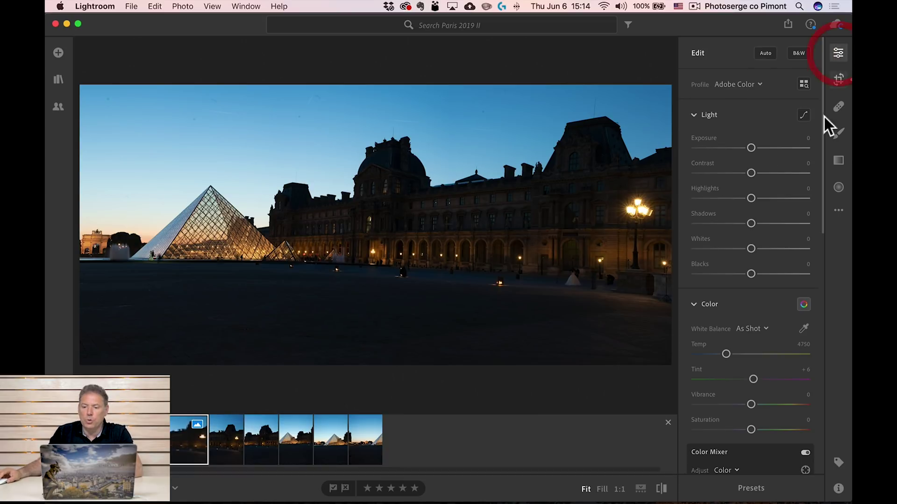
{"action": "left_click_drag", "start_coordinate": [768, 223], "coordinate": [821, 223]}
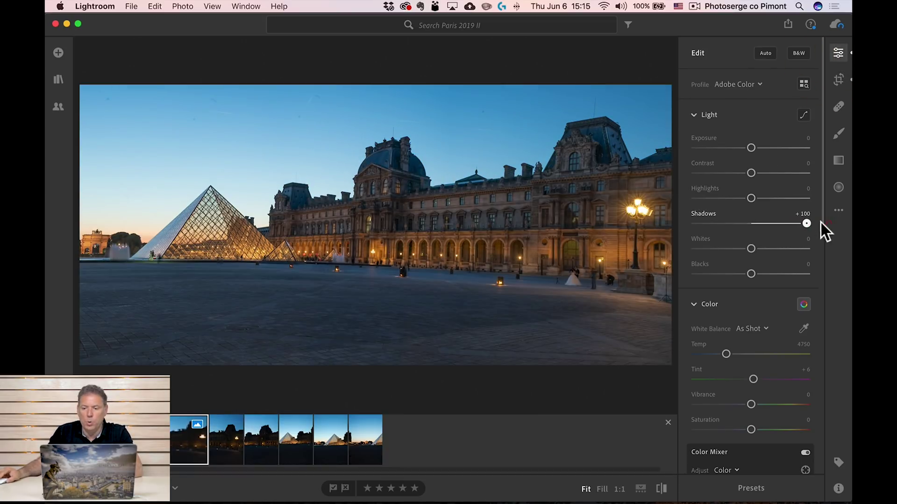
{"action": "left_click_drag", "start_coordinate": [751, 249], "coordinate": [710, 271]}
{"action": "key", "text": "alt"}
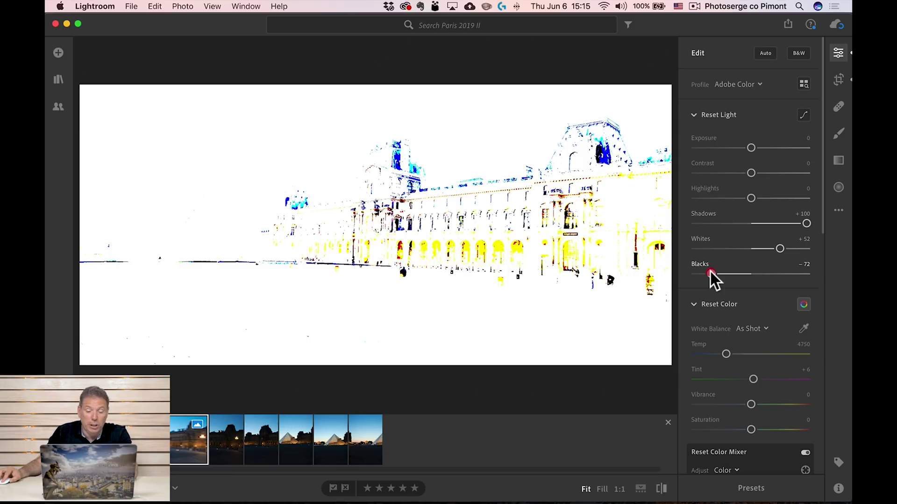
{"action": "left_click_drag", "start_coordinate": [710, 271], "coordinate": [708, 273]}
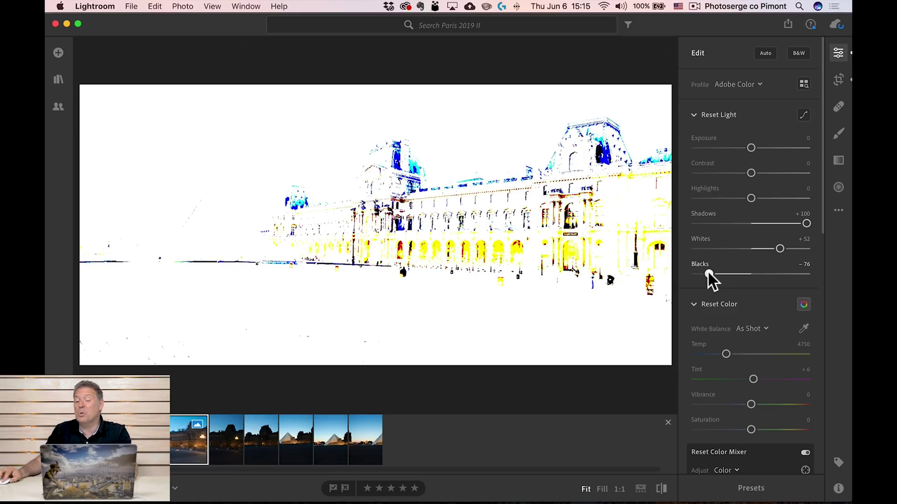
{"action": "left_click_drag", "start_coordinate": [708, 273], "coordinate": [727, 273]}
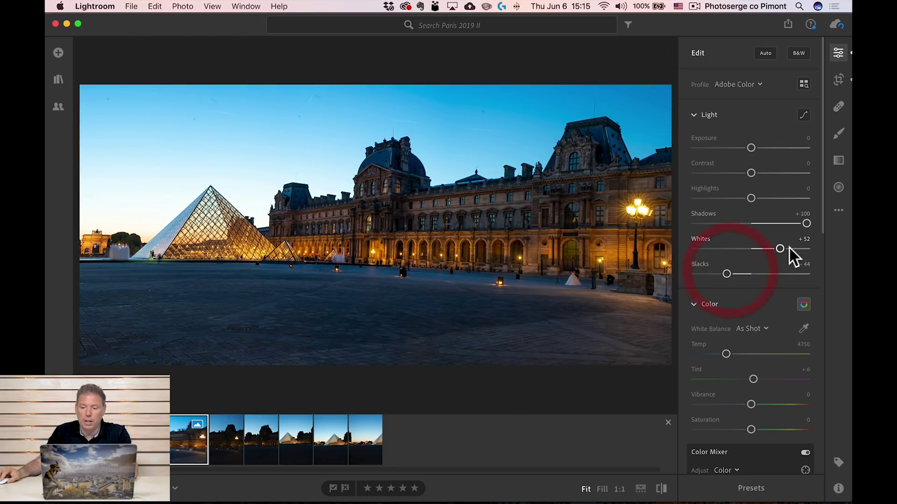
{"action": "mouse_move", "coordinate": [783, 248]}
{"action": "left_mouse_down"}
{"action": "mouse_move", "coordinate": [817, 245]}
{"action": "mouse_move", "coordinate": [784, 247]}
{"action": "left_mouse_up"}
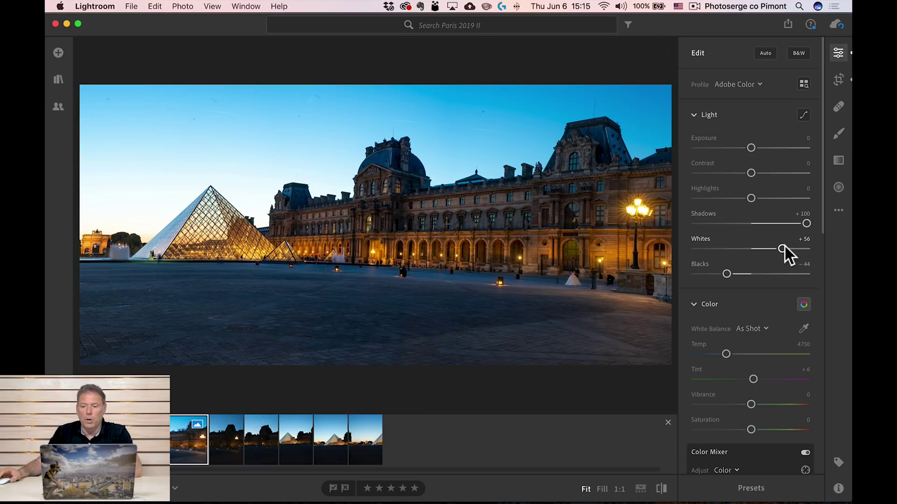
{"action": "scroll", "coordinate": [767, 312], "scroll_direction": "down", "scroll_amount": 4}
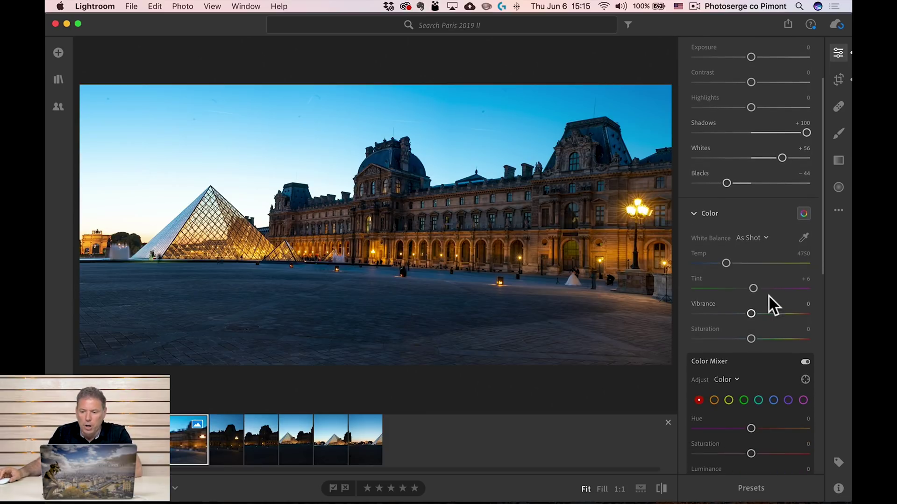
{"action": "left_click_drag", "start_coordinate": [753, 288], "coordinate": [759, 288]}
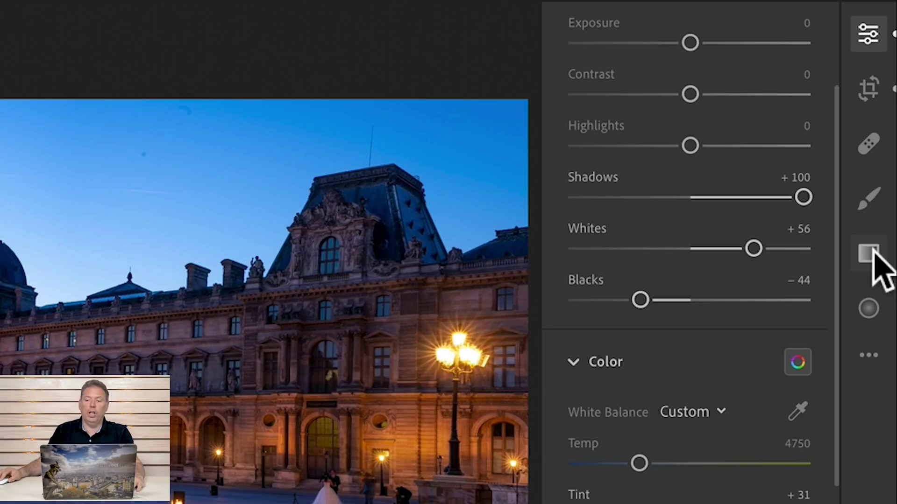
{"action": "left_click", "coordinate": [874, 253]}
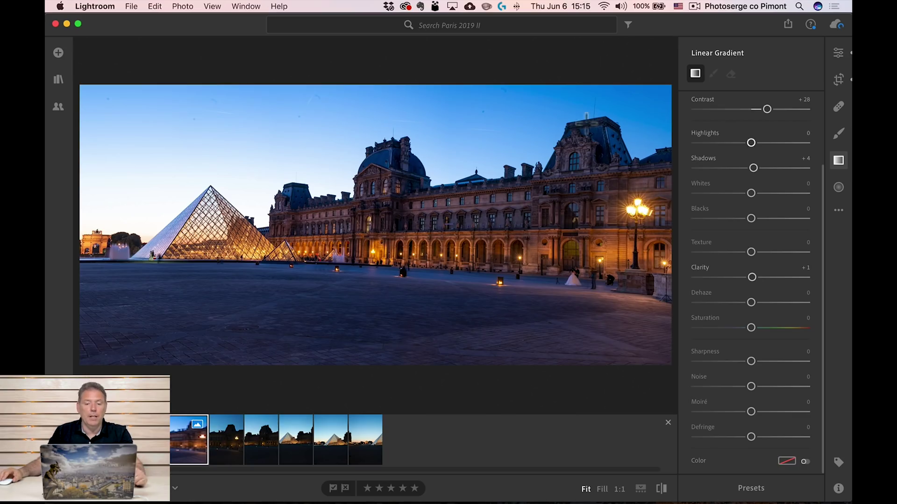
Draw a linear gradient over the sky with Temp and Tint reset, Exposure −0.80 and Contrast +1
{"action": "left_click_drag", "start_coordinate": [311, 112], "coordinate": [318, 194]}
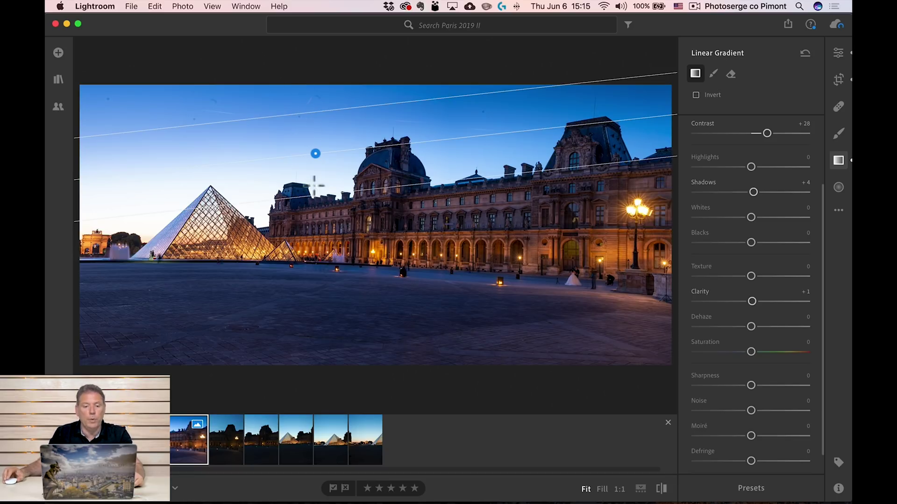
{"action": "scroll", "coordinate": [761, 162], "scroll_direction": "up", "scroll_amount": 4}
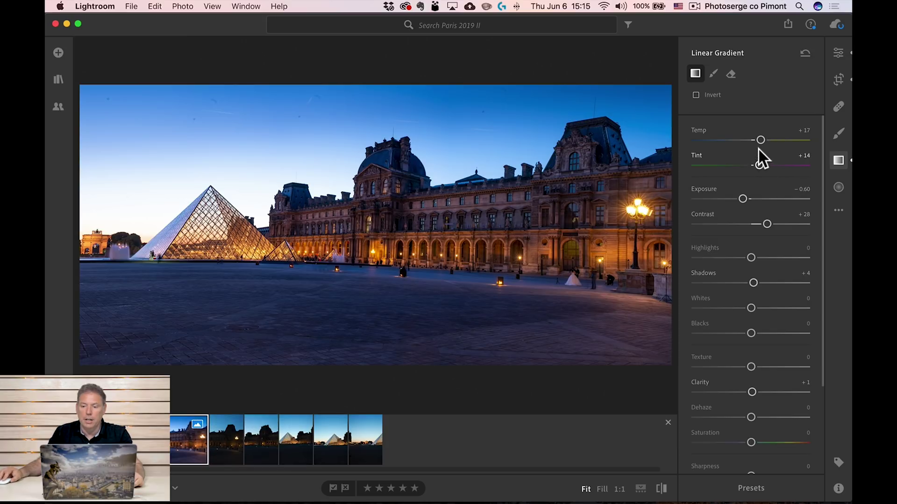
{"action": "double_click", "coordinate": [761, 139]}
{"action": "double_click", "coordinate": [760, 161]}
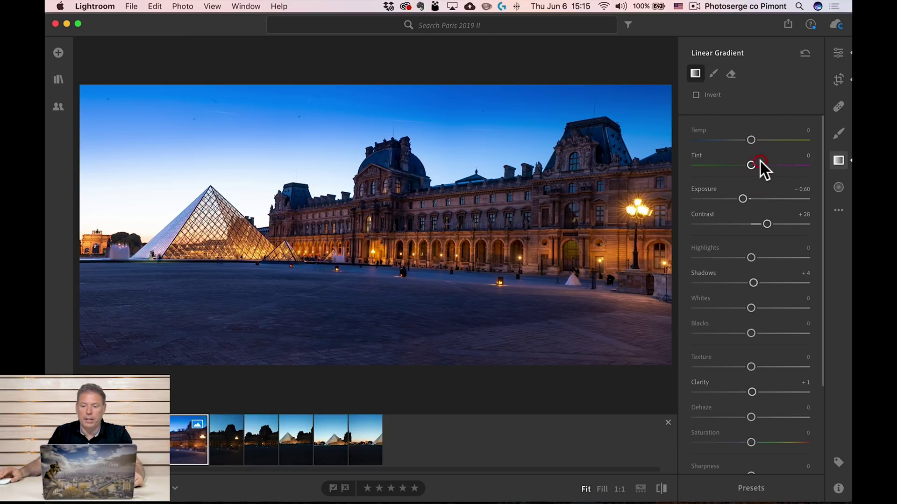
{"action": "left_click_drag", "start_coordinate": [747, 141], "coordinate": [733, 197]}
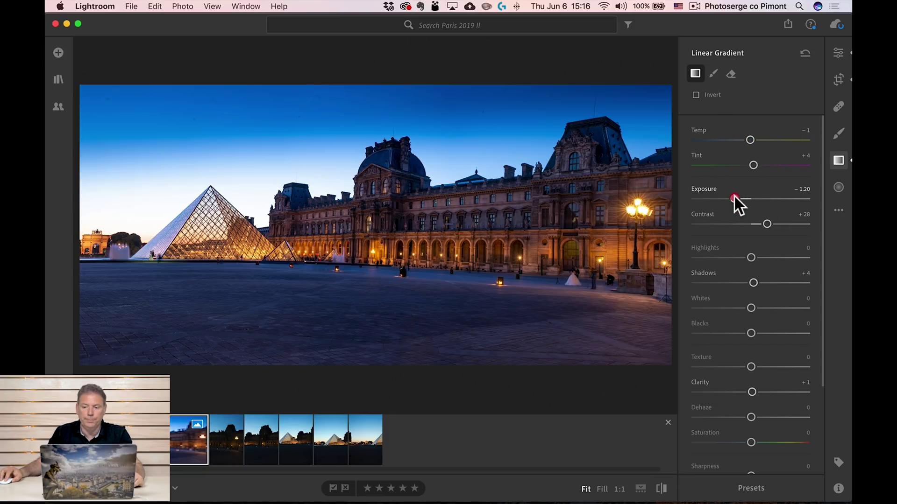
{"action": "left_click_drag", "start_coordinate": [766, 225], "coordinate": [756, 242]}
{"action": "scroll", "coordinate": [761, 252], "scroll_direction": "down", "scroll_amount": 3}
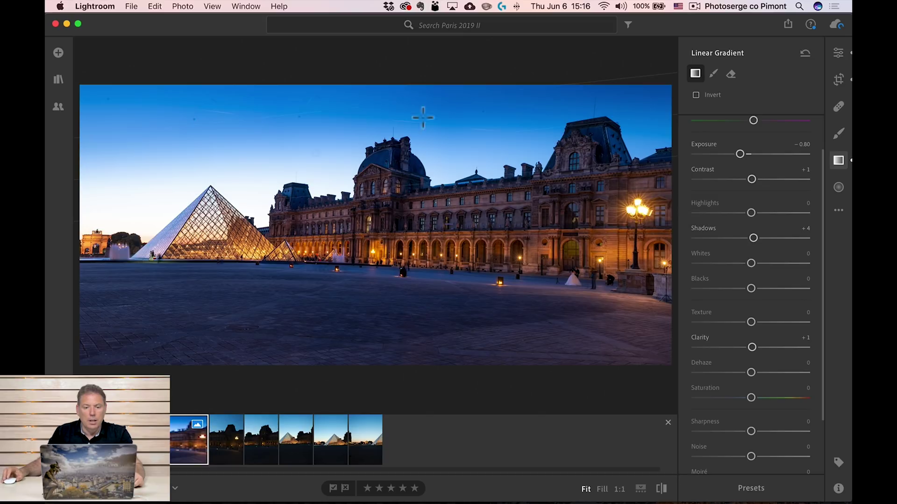
{"action": "left_click_drag", "start_coordinate": [422, 114], "coordinate": [353, 161]}
{"action": "left_click_drag", "start_coordinate": [344, 194], "coordinate": [346, 214]}
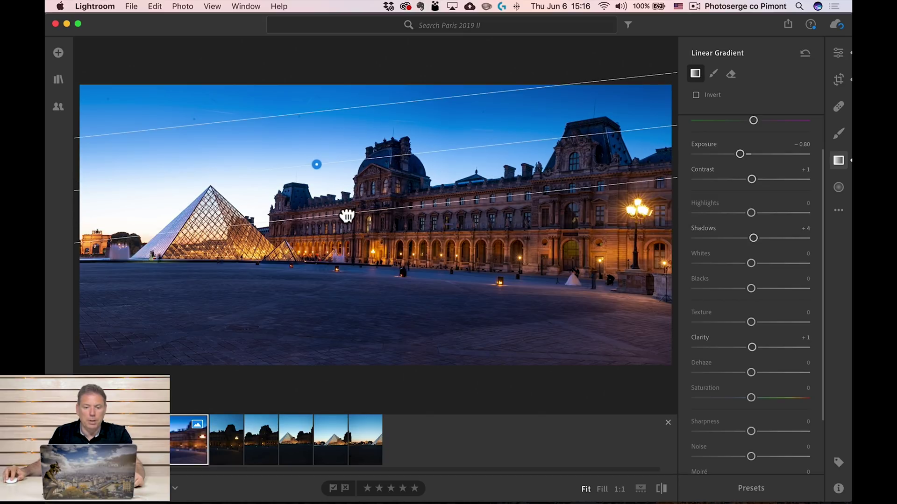
{"action": "left_click_drag", "start_coordinate": [314, 164], "coordinate": [318, 154]}
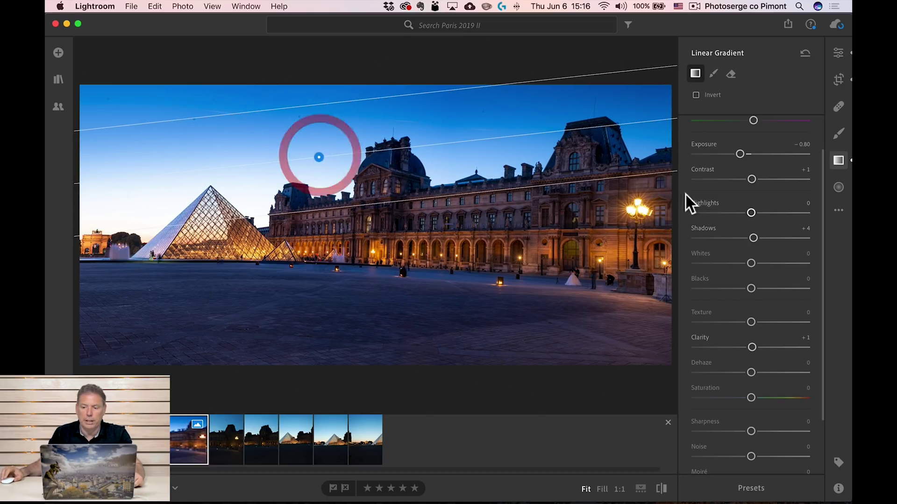
Add a second linear gradient across the foreground pavement
{"action": "scroll", "coordinate": [747, 208], "scroll_direction": "down", "scroll_amount": 1}
{"action": "scroll", "coordinate": [747, 209], "scroll_direction": "down", "scroll_amount": 5}
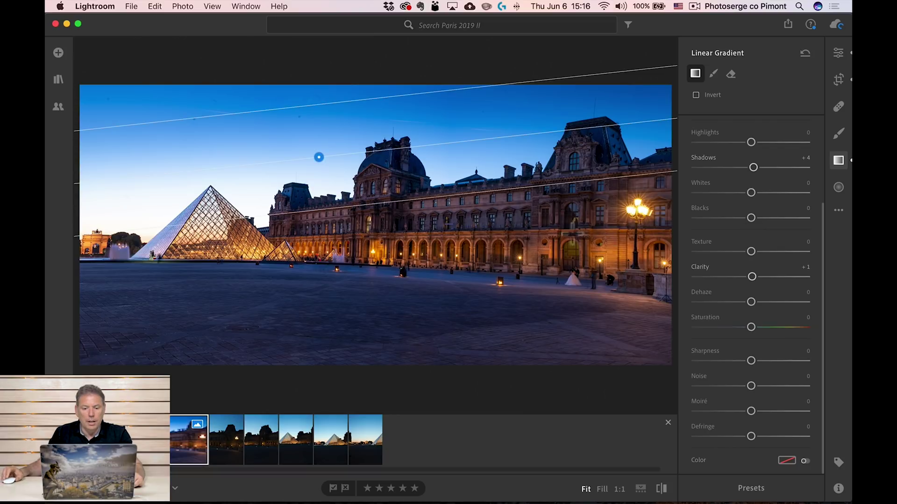
{"action": "left_click_drag", "start_coordinate": [371, 312], "coordinate": [363, 229]}
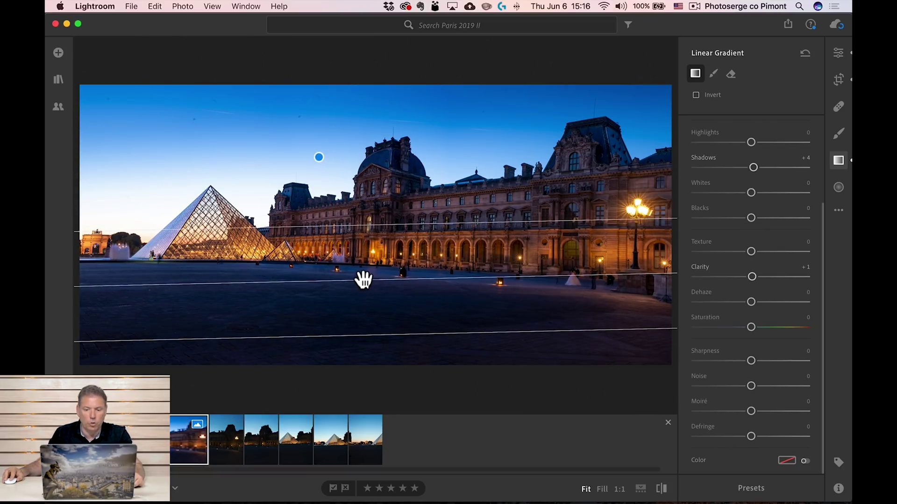
{"action": "left_click_drag", "start_coordinate": [365, 284], "coordinate": [371, 321]}
{"action": "left_click", "coordinate": [371, 317]}
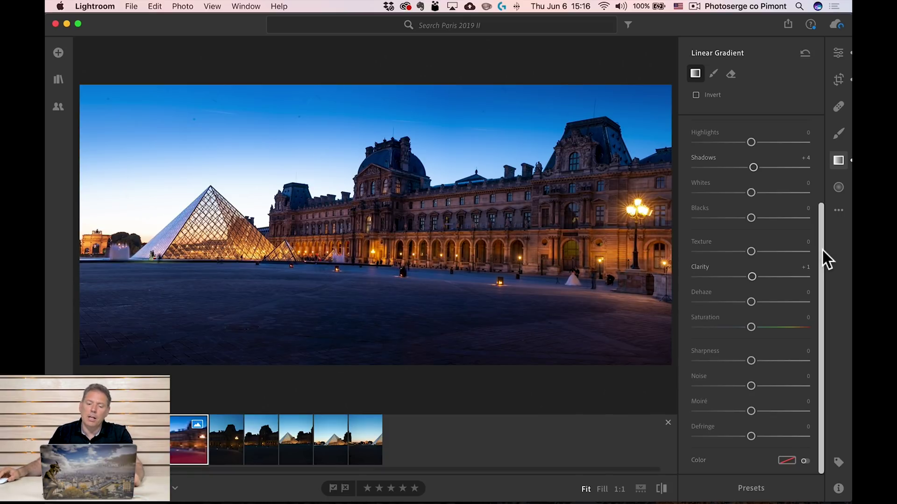
{"action": "left_click", "coordinate": [839, 187]}
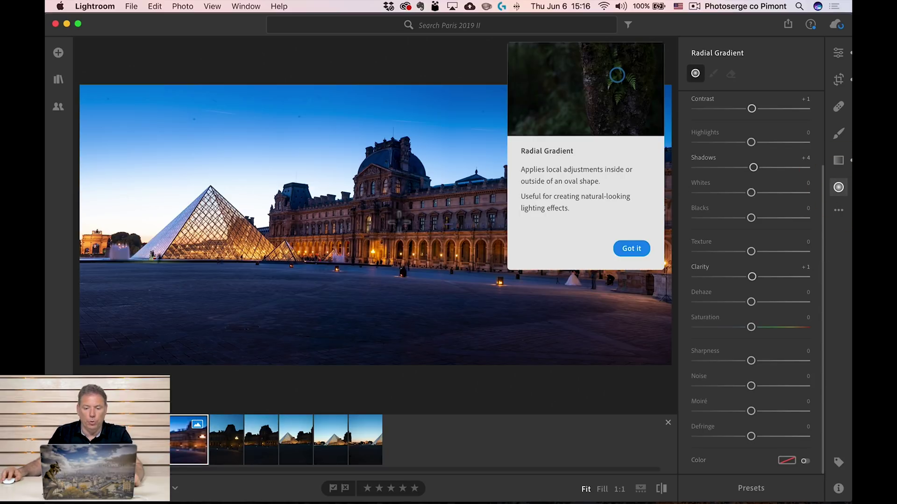
Draw a radial gradient with Exposure +0.60 and place it over the glass pyramid
{"action": "left_click", "coordinate": [626, 247]}
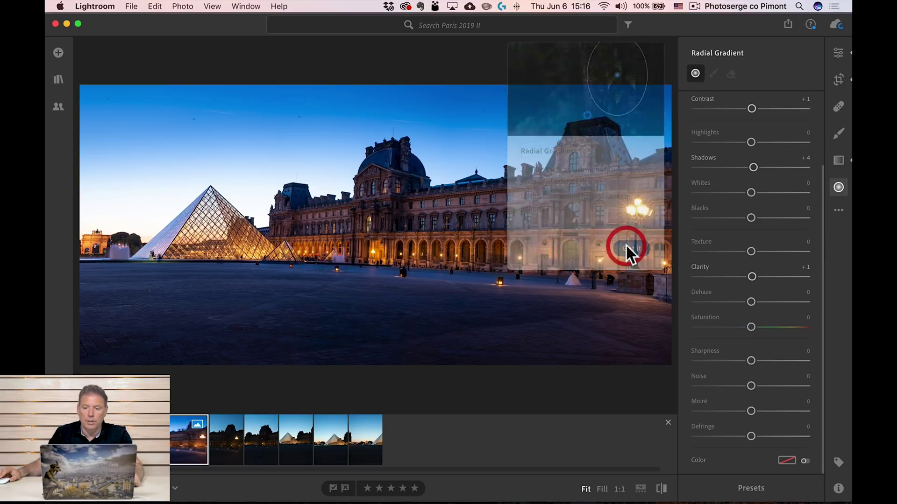
{"action": "left_click_drag", "start_coordinate": [412, 230], "coordinate": [517, 280]}
{"action": "left_click_drag", "start_coordinate": [470, 226], "coordinate": [418, 226]}
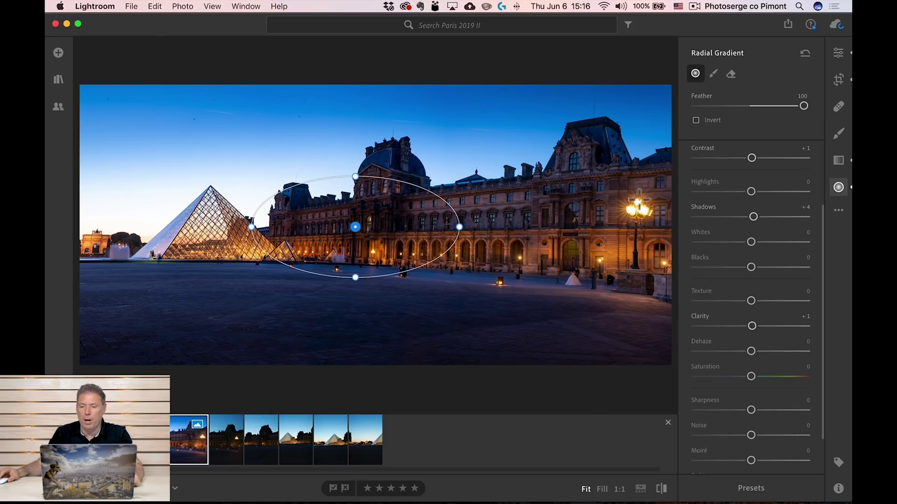
{"action": "scroll", "coordinate": [753, 198], "scroll_direction": "up", "scroll_amount": 3}
{"action": "left_click_drag", "start_coordinate": [741, 225], "coordinate": [759, 223]}
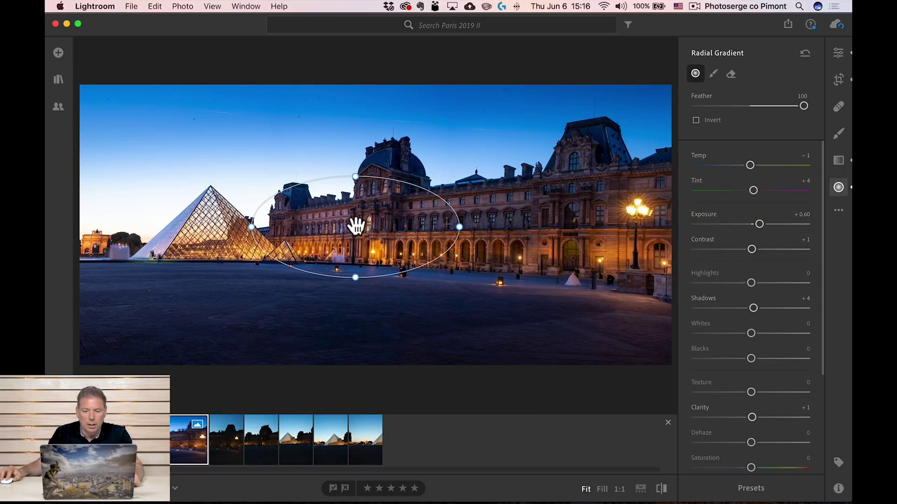
{"action": "left_click_drag", "start_coordinate": [489, 270], "coordinate": [234, 195]}
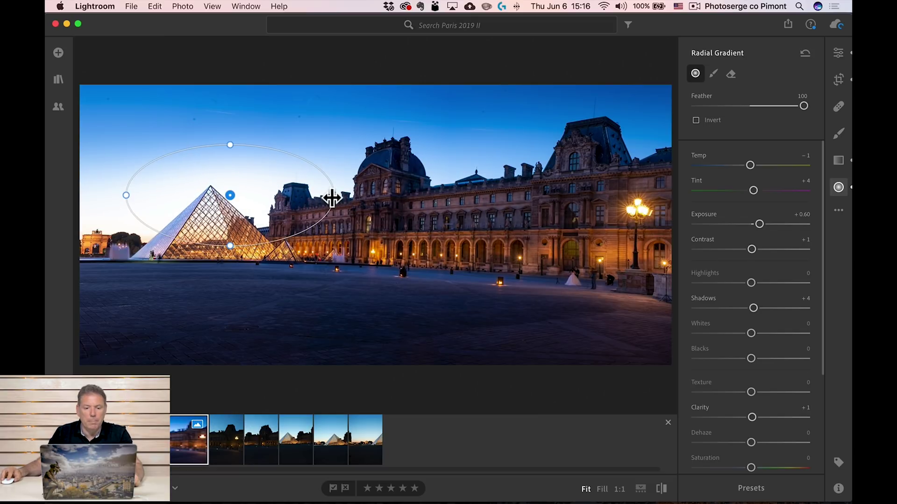
{"action": "left_click_drag", "start_coordinate": [334, 196], "coordinate": [411, 200]}
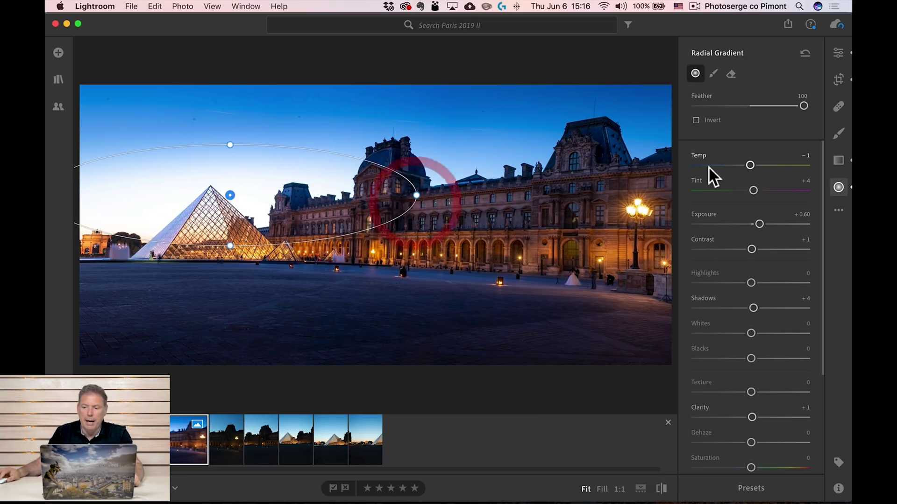
Give the radial gradient Temp +72 and Tint +65, then shift it up and stretch it taller
{"action": "left_click", "coordinate": [786, 166]}
{"action": "left_click", "coordinate": [778, 191]}
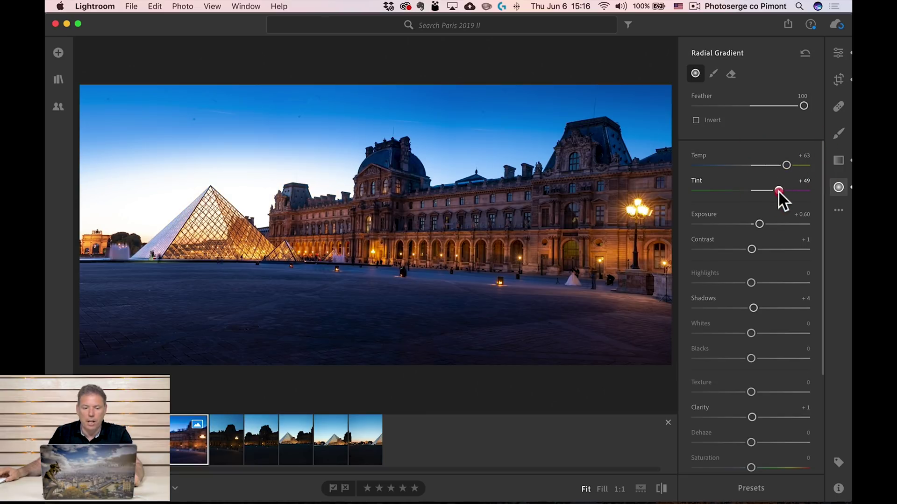
{"action": "left_click", "coordinate": [787, 191]}
{"action": "left_click", "coordinate": [791, 165]}
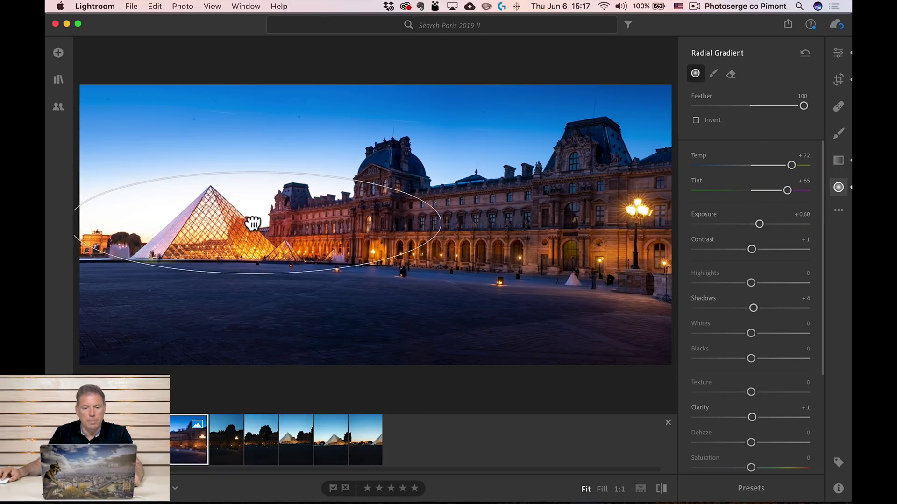
{"action": "left_click_drag", "start_coordinate": [261, 218], "coordinate": [265, 201]}
{"action": "left_click_drag", "start_coordinate": [269, 133], "coordinate": [269, 130]}
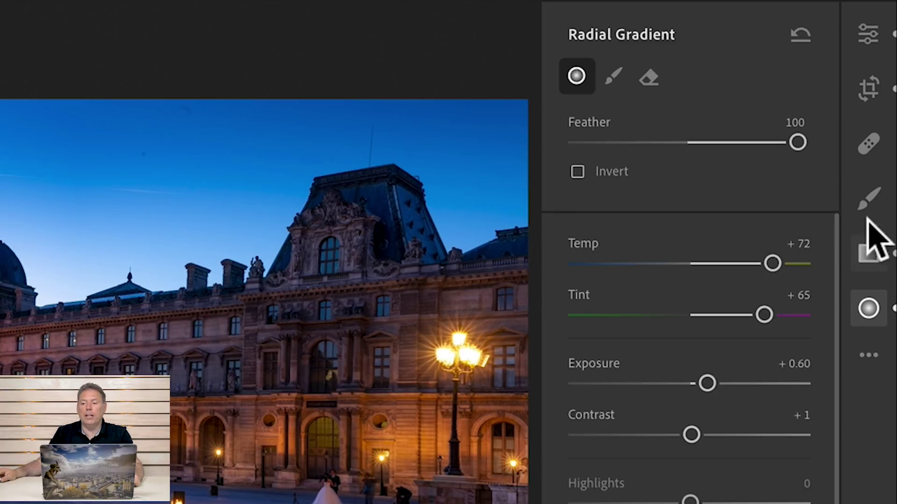
Paint a brush adjustment over the palace arches with Tint reset, Exposure +0.56 and Clarity +44
{"action": "left_click", "coordinate": [837, 135]}
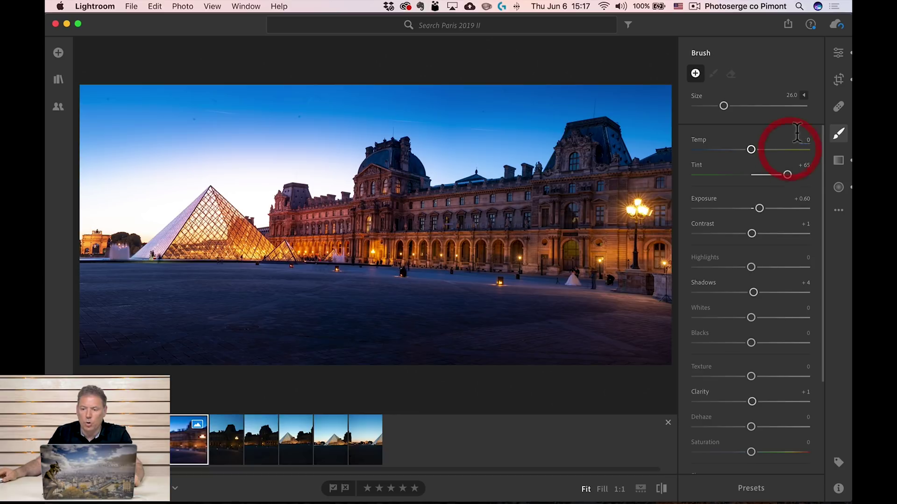
{"action": "double_click", "coordinate": [787, 175]}
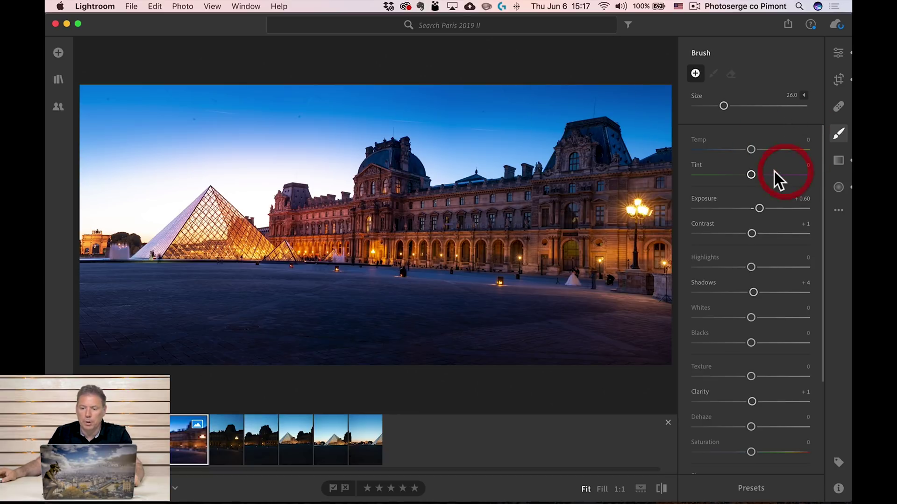
{"action": "double_click", "coordinate": [760, 208]}
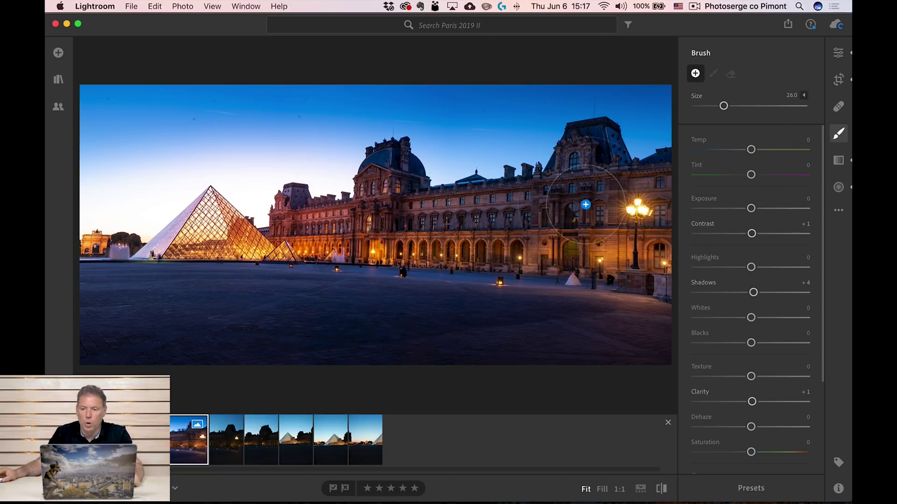
{"action": "mouse_move", "coordinate": [747, 207]}
{"action": "left_mouse_down"}
{"action": "mouse_move", "coordinate": [758, 207]}
{"action": "mouse_move", "coordinate": [740, 208]}
{"action": "left_mouse_up"}
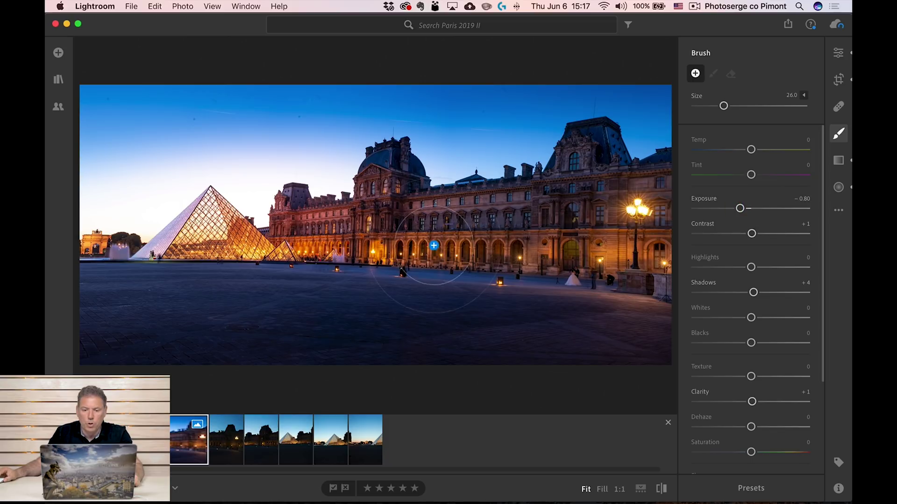
{"action": "mouse_move", "coordinate": [471, 239]}
{"action": "left_mouse_down"}
{"action": "mouse_move", "coordinate": [439, 229]}
{"action": "mouse_move", "coordinate": [495, 231]}
{"action": "left_mouse_up"}
{"action": "left_click_drag", "start_coordinate": [753, 209], "coordinate": [759, 208]}
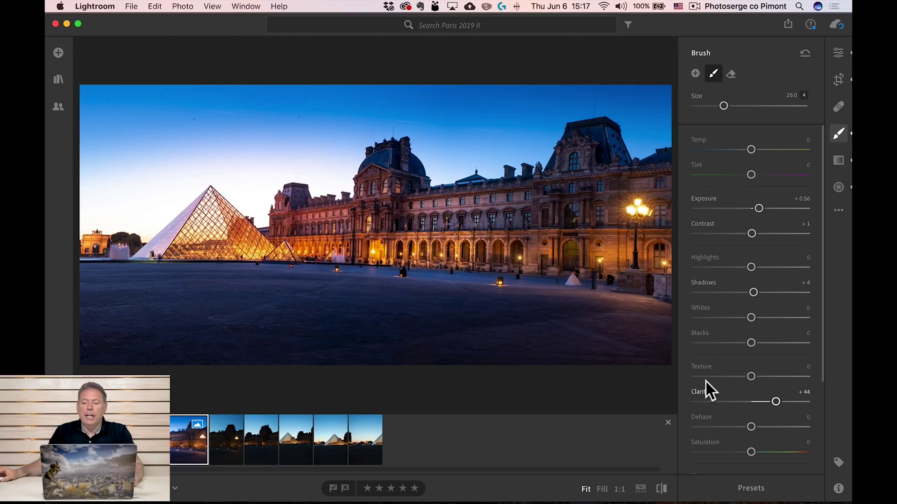
{"action": "left_click", "coordinate": [837, 54]}
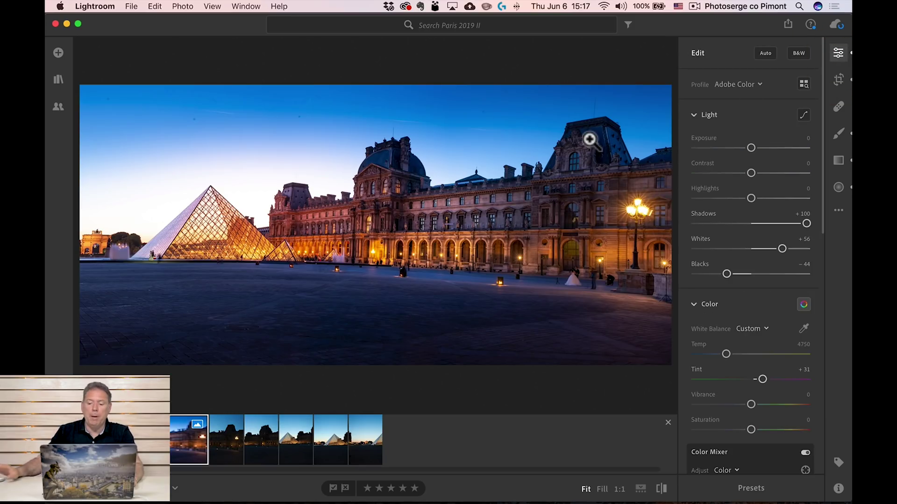
Toggle between the edited and original Louvre photo, then enlarge the filmstrip
{"action": "key", "text": "backslash"}
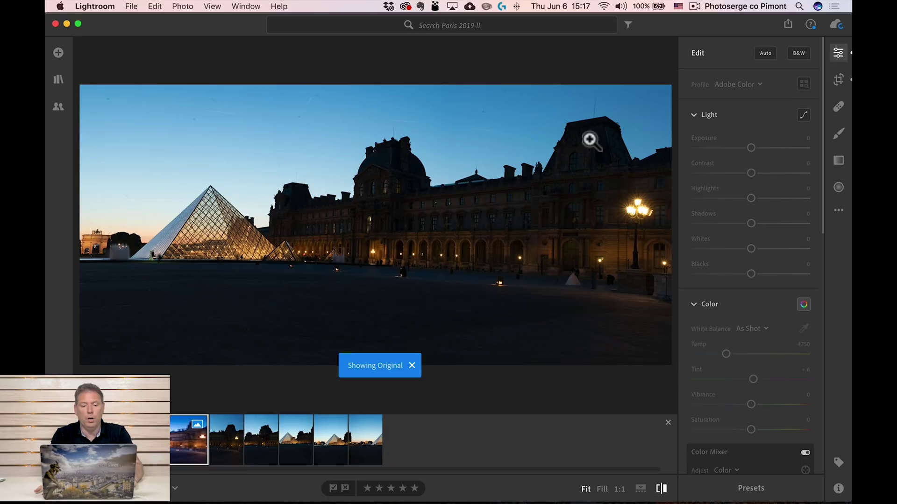
{"action": "key", "text": "backslash"}
{"action": "key", "text": "backslash"}
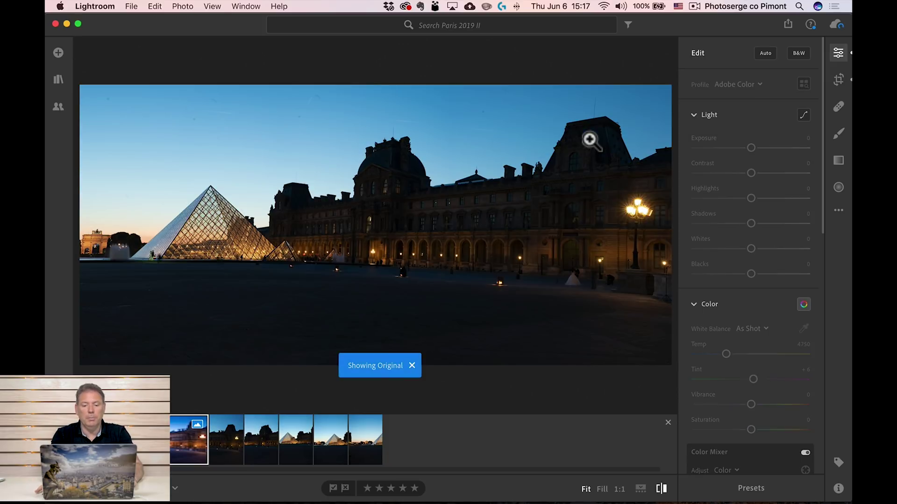
{"action": "key", "text": "backslash"}
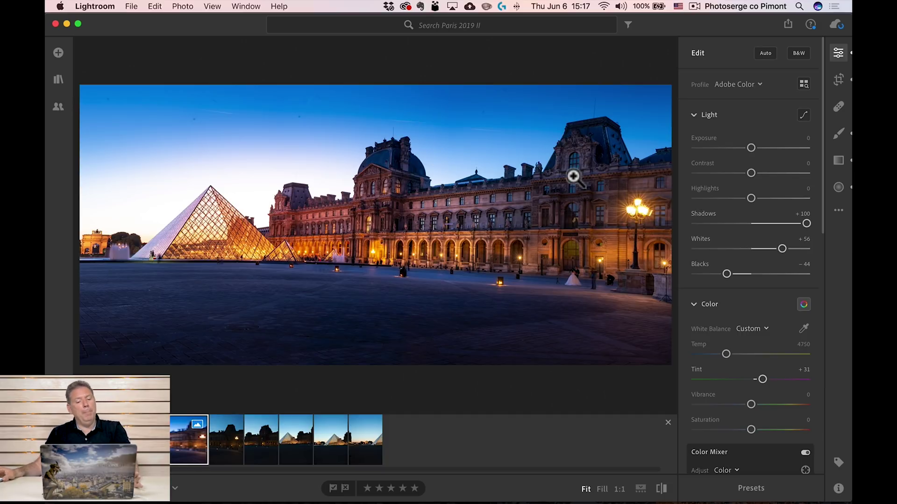
{"action": "left_click", "coordinate": [669, 423]}
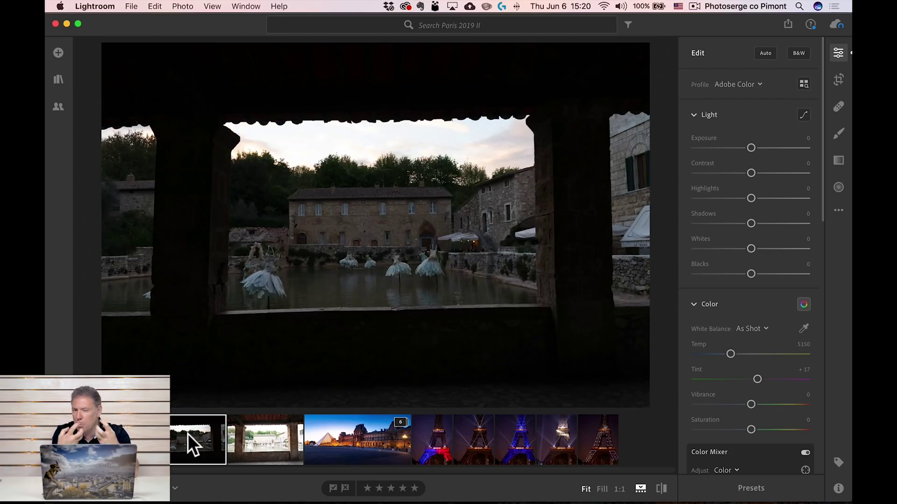
Merge the three bracketed courtyard pool exposures to HDR with Auto Align and Deghost None
{"action": "left_click", "coordinate": [270, 435]}
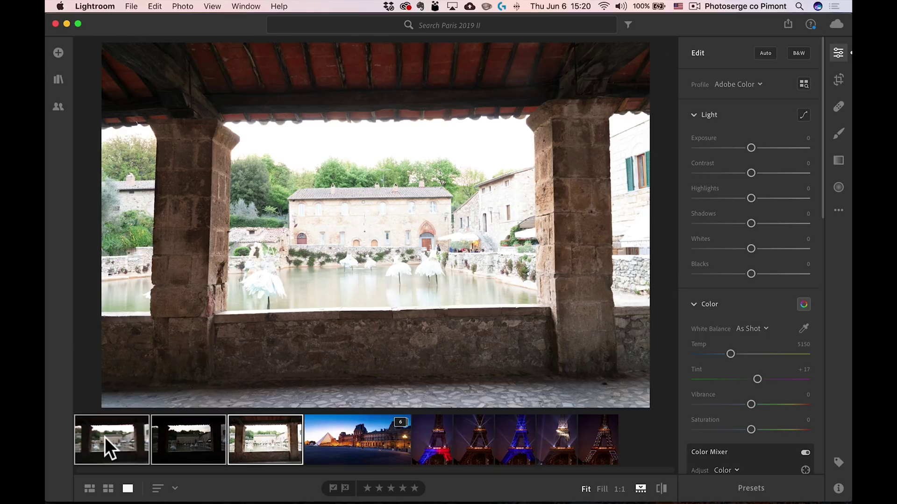
{"action": "right_click", "coordinate": [104, 437]}
{"action": "mouse_move", "coordinate": [142, 444]}
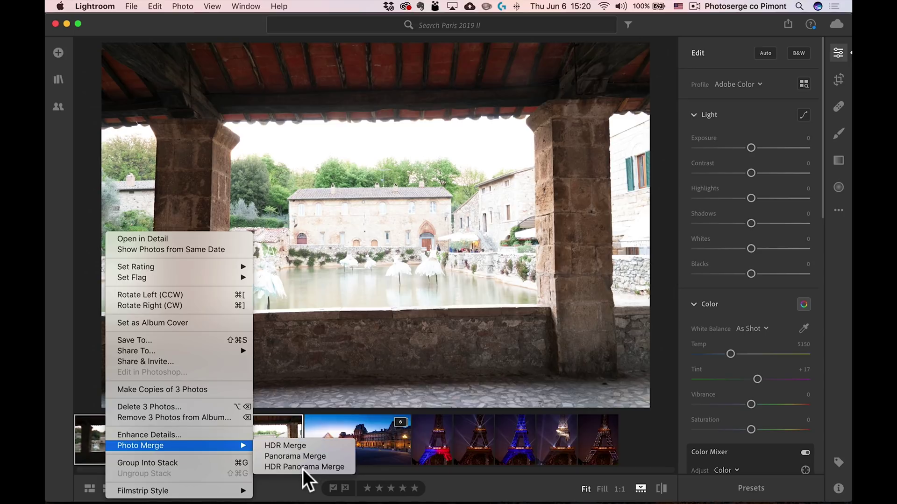
{"action": "left_click", "coordinate": [306, 446]}
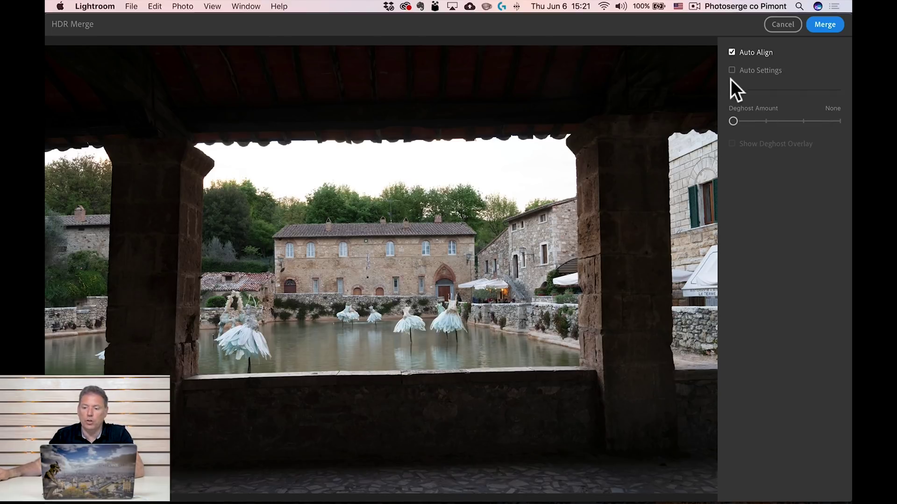
{"action": "mouse_move", "coordinate": [733, 121]}
{"action": "left_mouse_down"}
{"action": "mouse_move", "coordinate": [835, 123]}
{"action": "mouse_move", "coordinate": [733, 122]}
{"action": "left_mouse_up"}
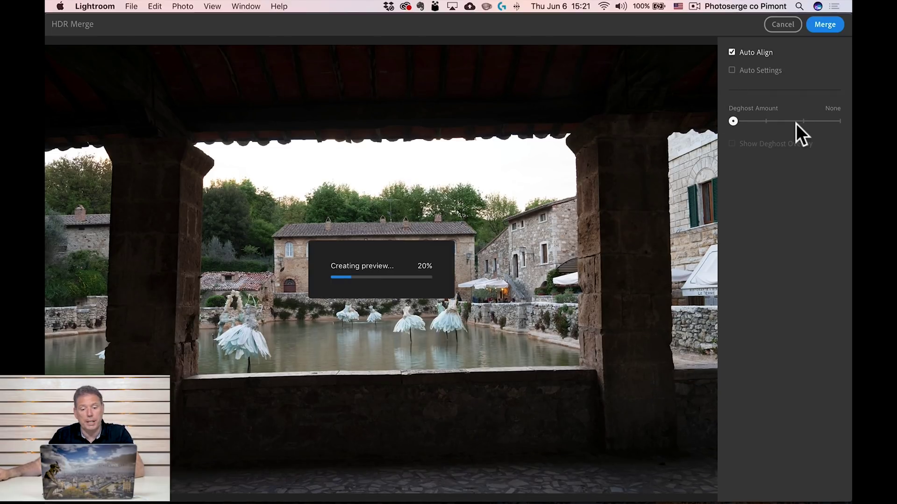
{"action": "left_click", "coordinate": [825, 24]}
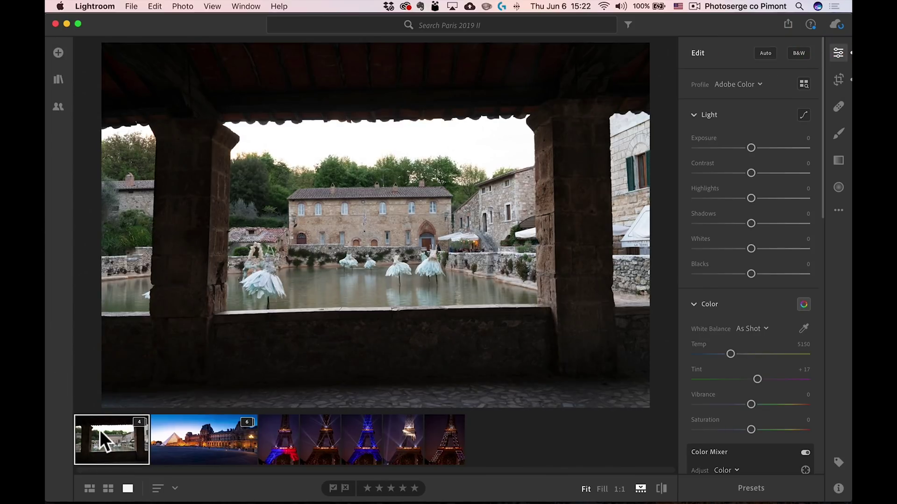
Give the courtyard HDR Highlights −100, Shadows +100, Whites +25, Blacks −69, Vibrance +46, Saturation +5
{"action": "left_click", "coordinate": [140, 423]}
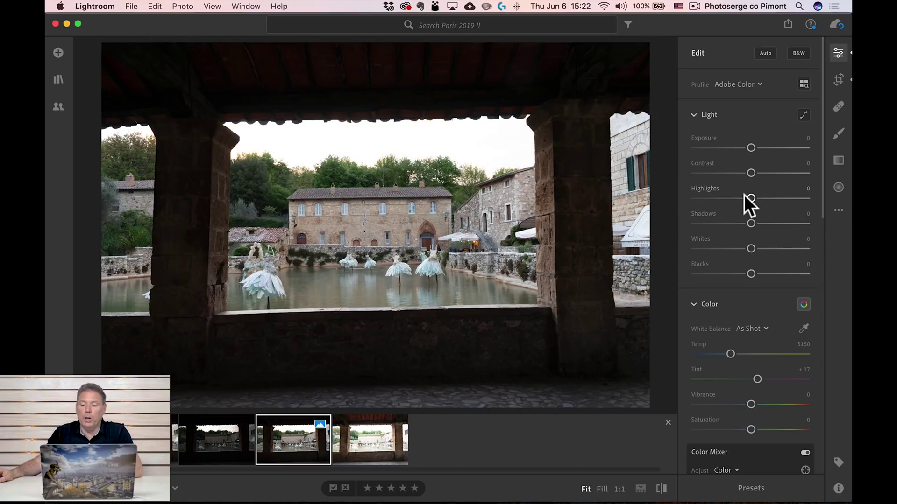
{"action": "left_click_drag", "start_coordinate": [744, 197], "coordinate": [652, 196]}
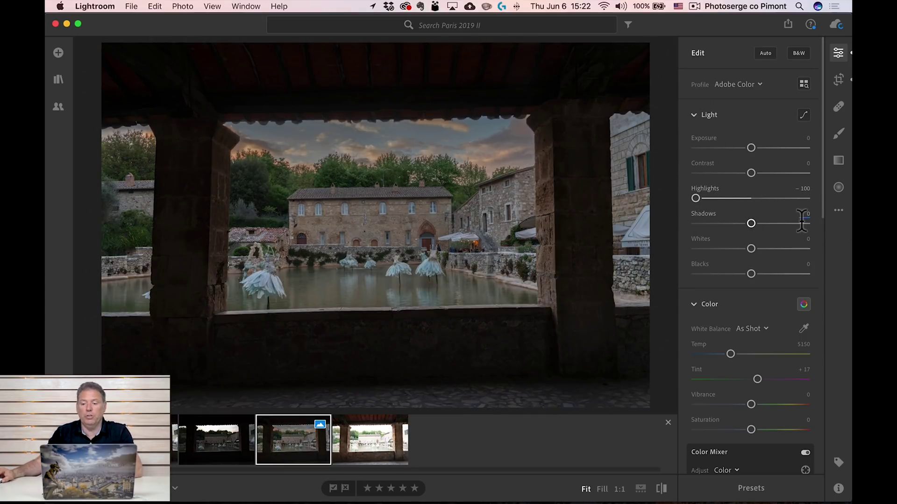
{"action": "left_click_drag", "start_coordinate": [756, 226], "coordinate": [817, 223]}
{"action": "left_click_drag", "start_coordinate": [751, 273], "coordinate": [712, 274]}
{"action": "mouse_move", "coordinate": [751, 248]}
{"action": "left_mouse_down"}
{"action": "mouse_move", "coordinate": [775, 249]}
{"action": "mouse_move", "coordinate": [764, 248]}
{"action": "left_mouse_up"}
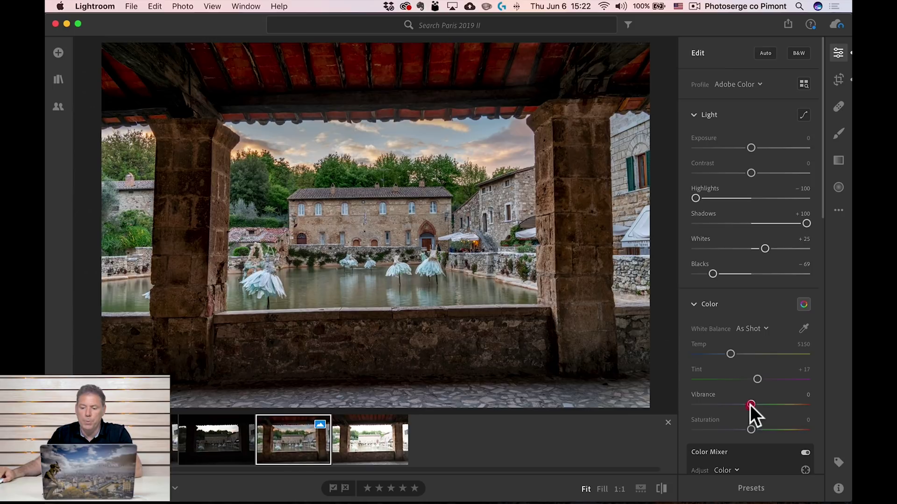
{"action": "left_click_drag", "start_coordinate": [749, 405], "coordinate": [757, 429]}
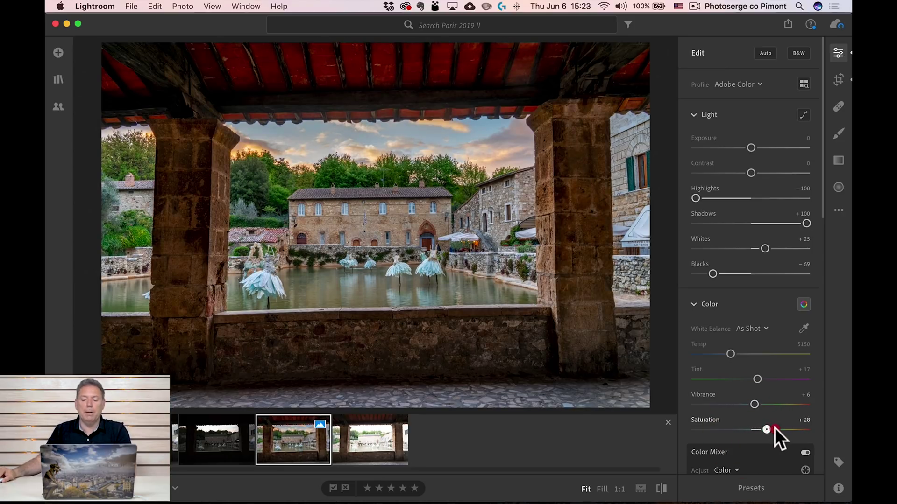
{"action": "left_click_drag", "start_coordinate": [804, 429], "coordinate": [761, 404]}
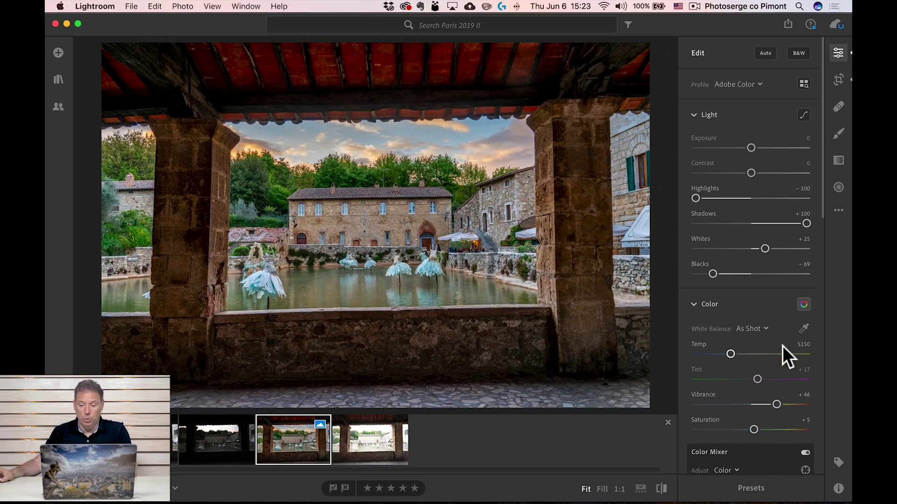
{"action": "scroll", "coordinate": [783, 346], "scroll_direction": "down", "scroll_amount": 3}
{"action": "scroll", "coordinate": [783, 346], "scroll_direction": "down", "scroll_amount": 7}
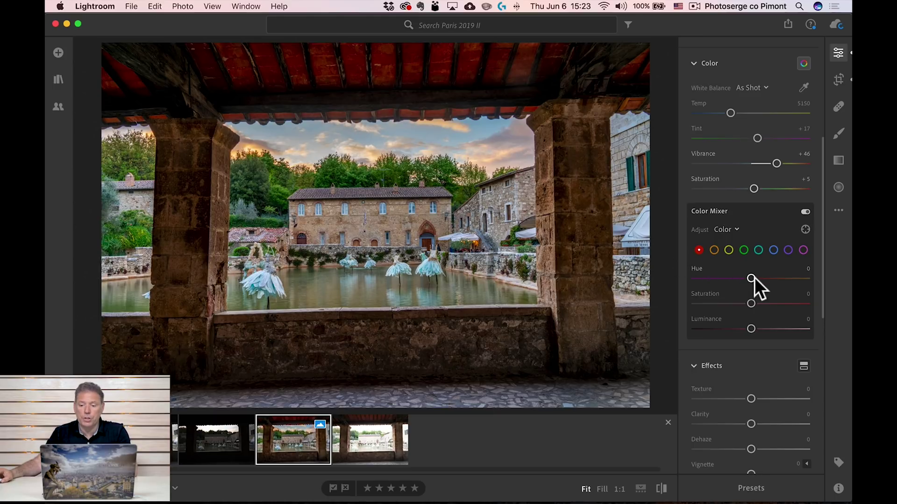
Shift the blues' hue, set oranges to Hue −28/Saturation +15 and yellows to Hue −36/Saturation +20
{"action": "left_click", "coordinate": [760, 251]}
{"action": "left_click", "coordinate": [773, 250]}
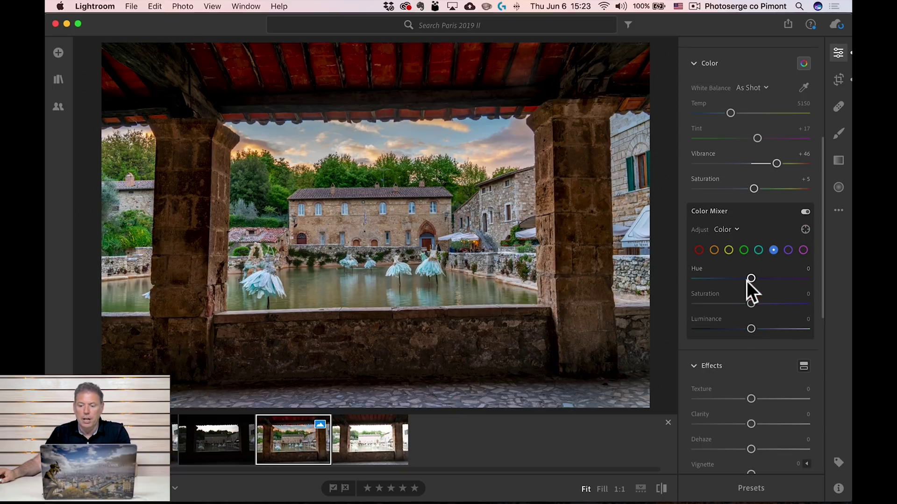
{"action": "left_click_drag", "start_coordinate": [751, 279], "coordinate": [730, 277]}
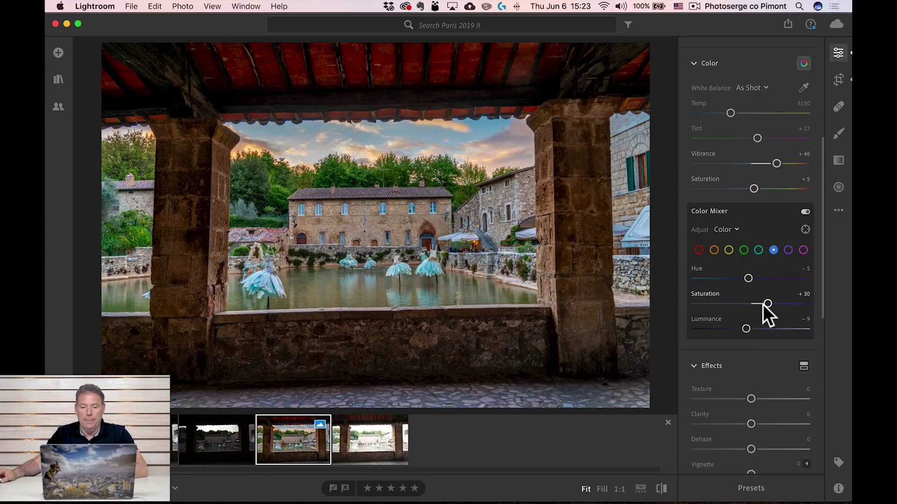
{"action": "left_click", "coordinate": [714, 250]}
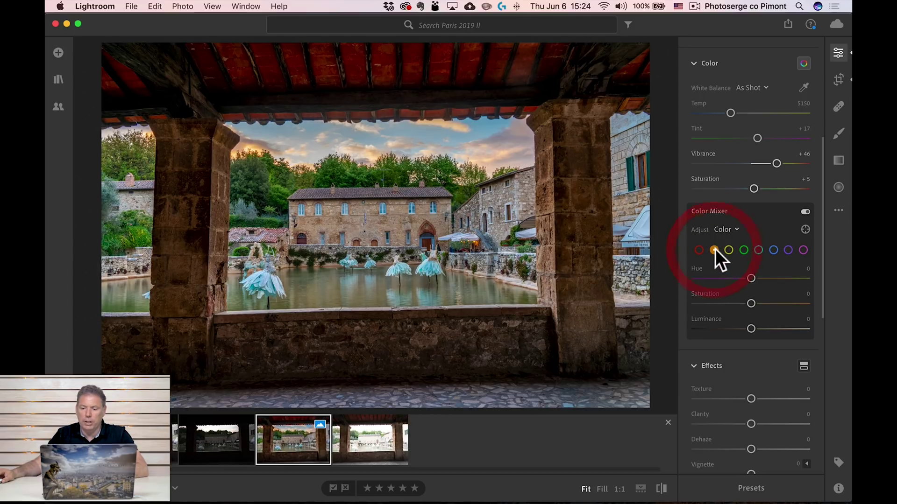
{"action": "left_click_drag", "start_coordinate": [751, 278], "coordinate": [759, 303]}
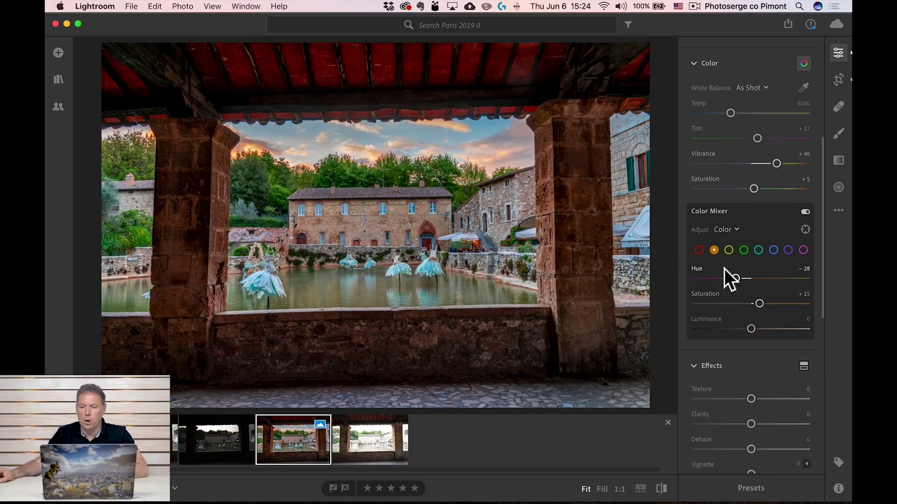
{"action": "left_click", "coordinate": [729, 250]}
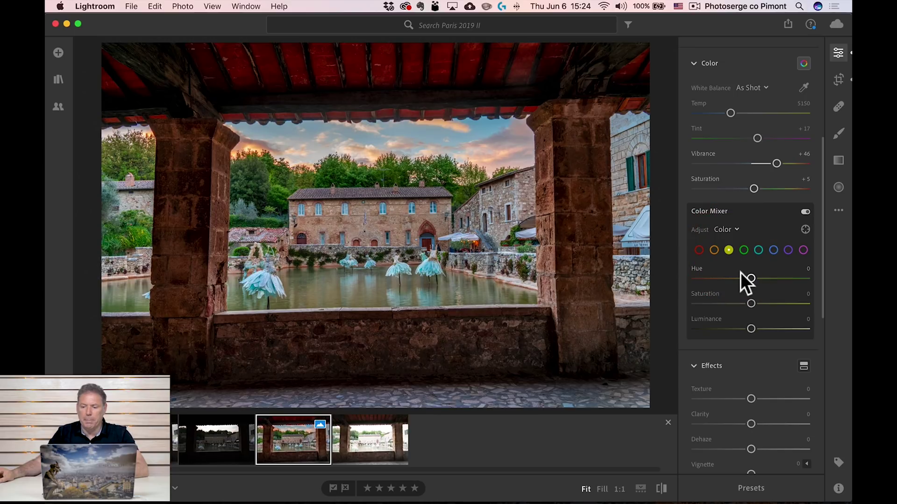
{"action": "left_click_drag", "start_coordinate": [761, 278], "coordinate": [763, 299]}
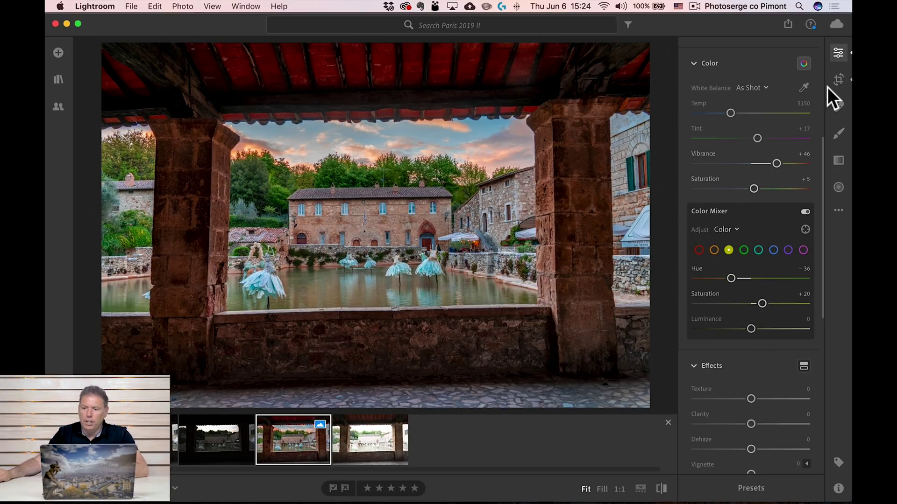
Rotate the courtyard photo to Straighten +0.74 and crop tighter around the pillars and pool
{"action": "left_click", "coordinate": [838, 78]}
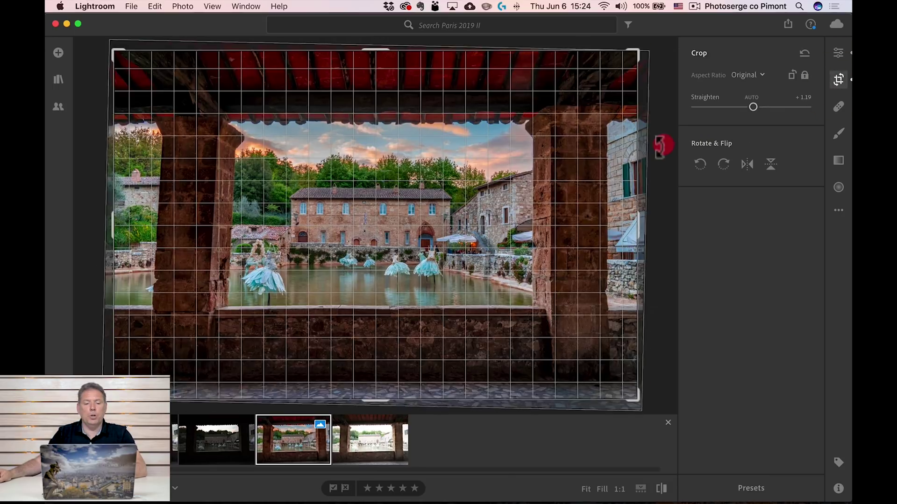
{"action": "left_click_drag", "start_coordinate": [660, 145], "coordinate": [662, 144]}
{"action": "left_click_drag", "start_coordinate": [641, 218], "coordinate": [614, 242]}
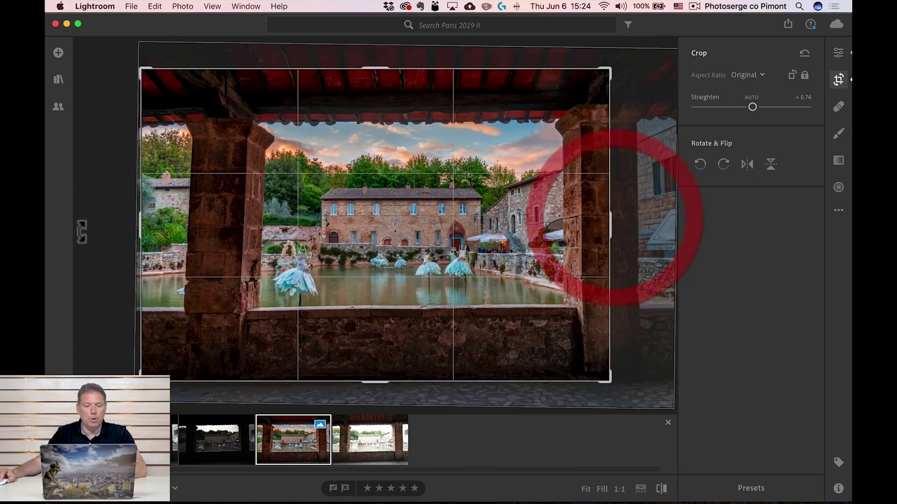
{"action": "left_click_drag", "start_coordinate": [140, 227], "coordinate": [180, 229]}
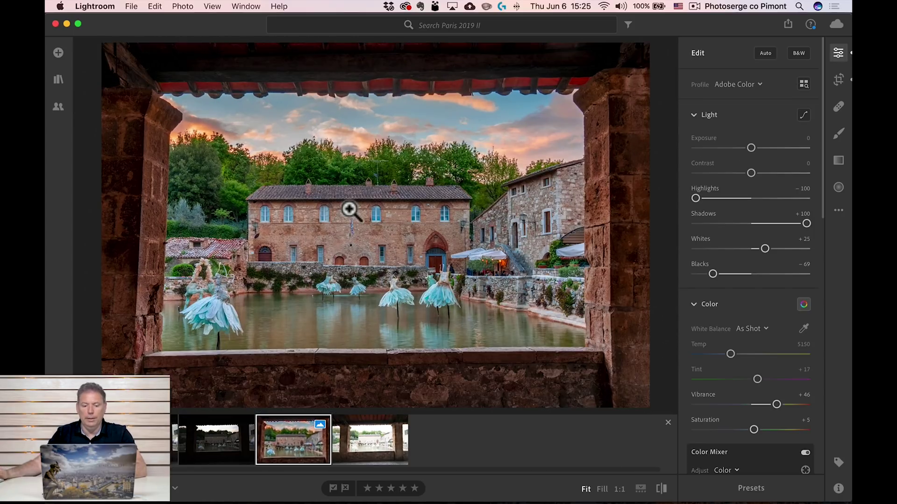
{"action": "key", "text": "Return"}
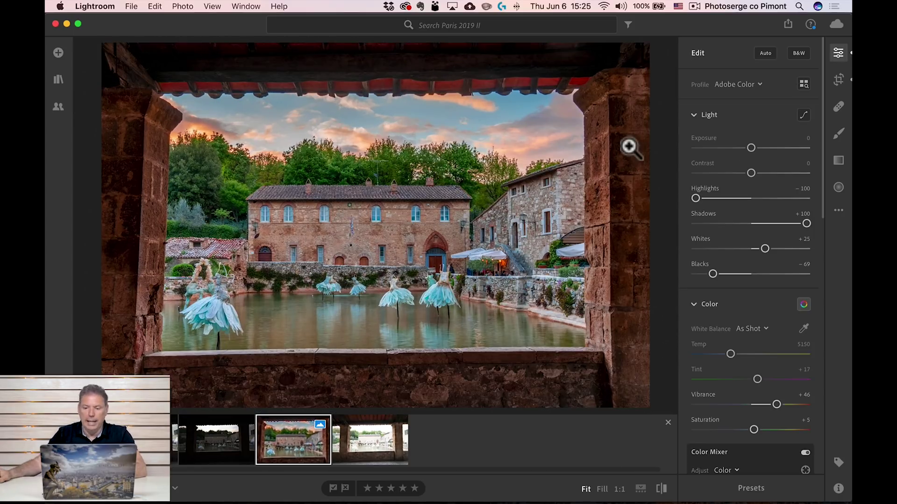
Raise Contrast to +62, compare against the unedited original, and ease Vibrance down to +26
{"action": "left_click", "coordinate": [840, 54]}
{"action": "left_click", "coordinate": [840, 51]}
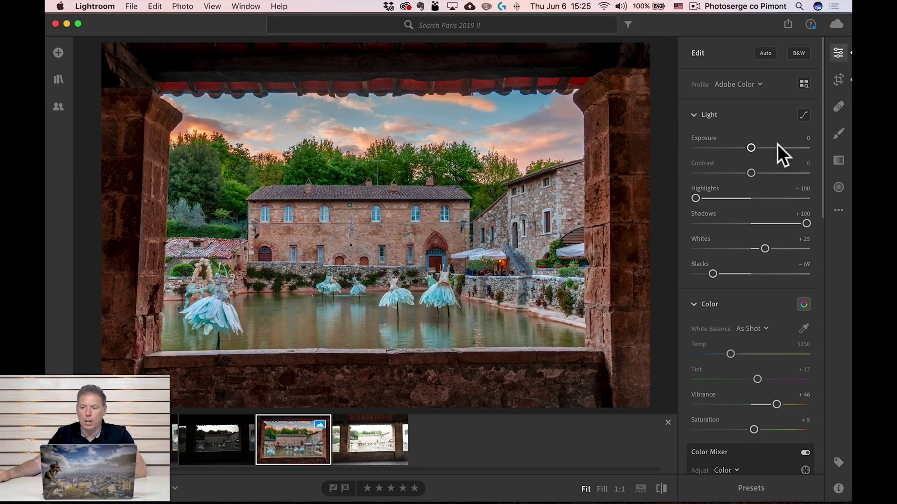
{"action": "left_click", "coordinate": [774, 173]}
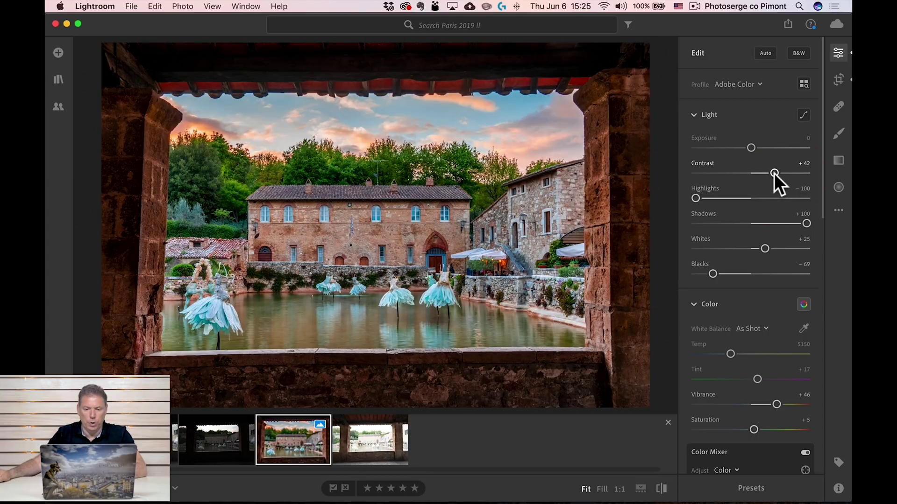
{"action": "left_click", "coordinate": [786, 173]}
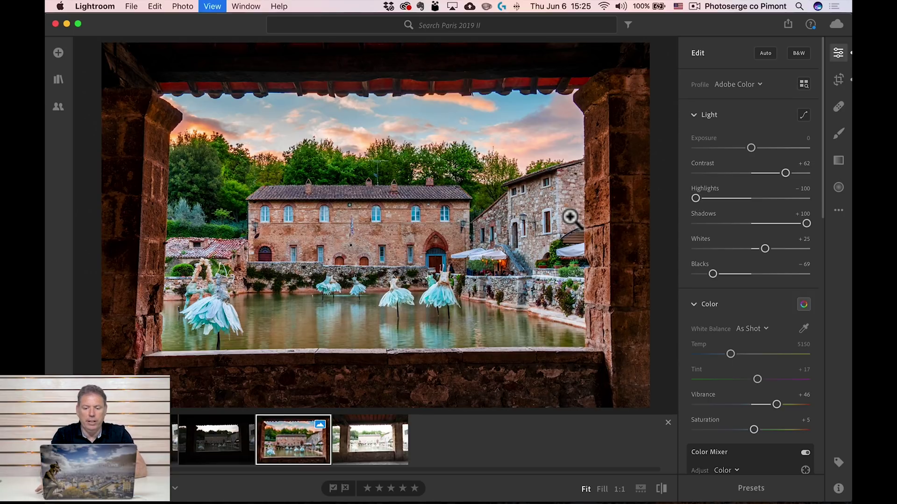
{"action": "key", "text": "backslash"}
{"action": "key", "text": "backslash"}
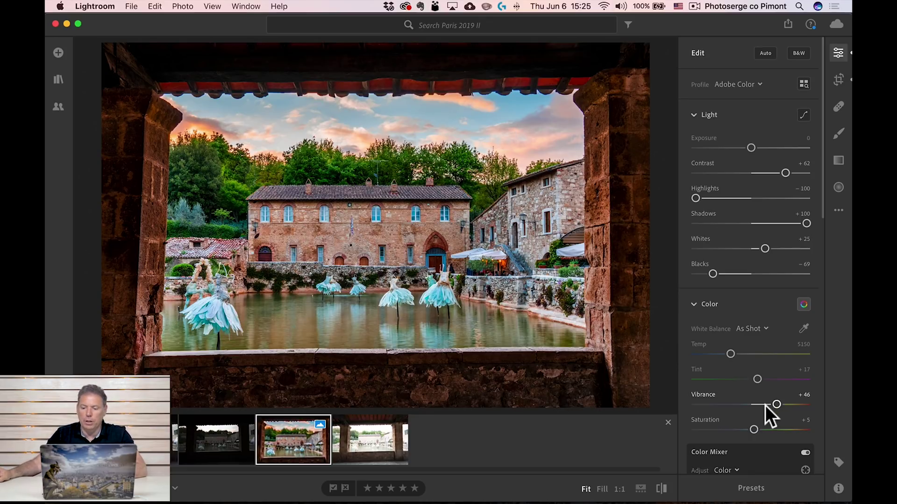
{"action": "left_click_drag", "start_coordinate": [764, 405], "coordinate": [766, 405]}
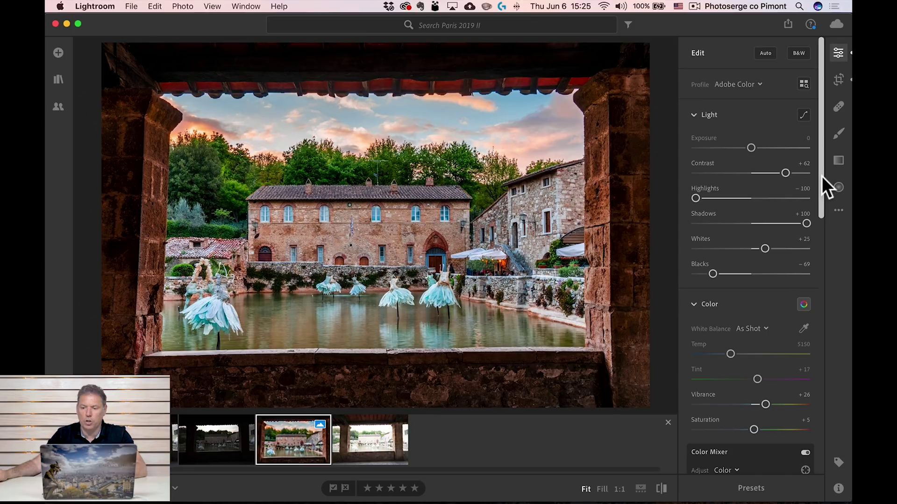
{"action": "left_click_drag", "start_coordinate": [822, 176], "coordinate": [815, 291]}
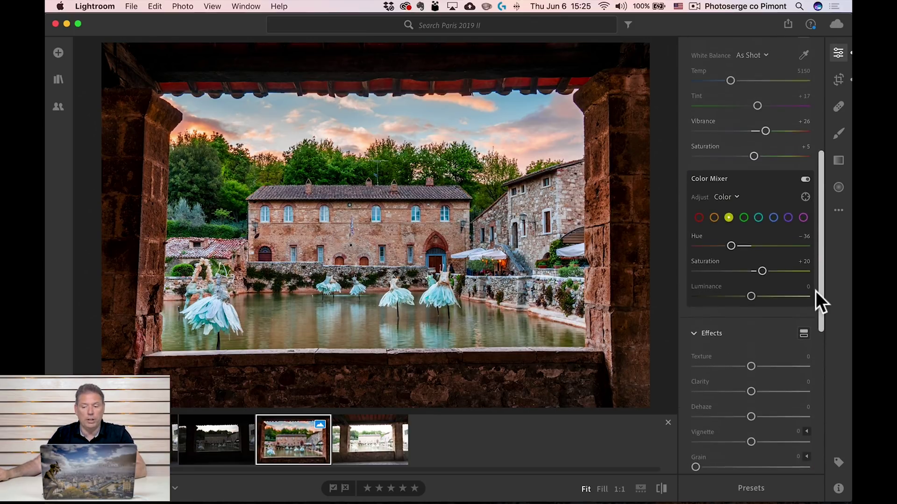
Boost the blue saturation and slightly darken blue luminance by targeting the sky in Color Mixer
{"action": "left_click", "coordinate": [775, 218]}
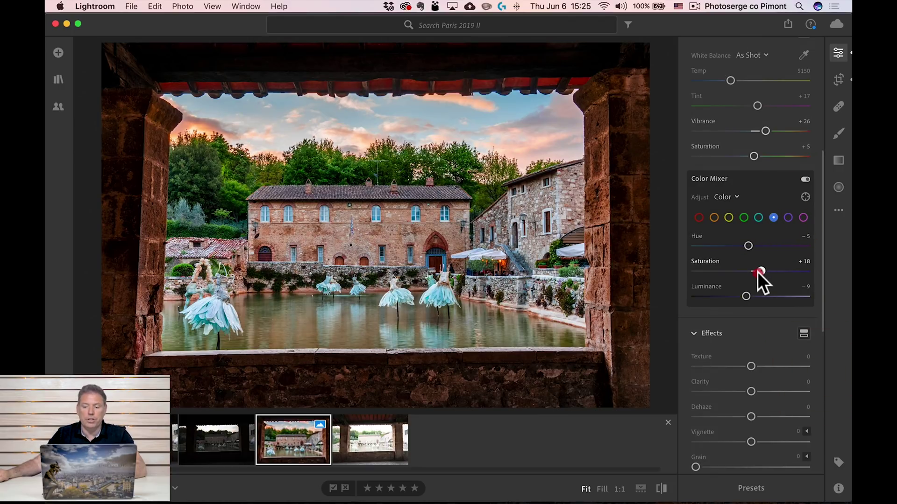
{"action": "left_click_drag", "start_coordinate": [757, 272], "coordinate": [757, 270]}
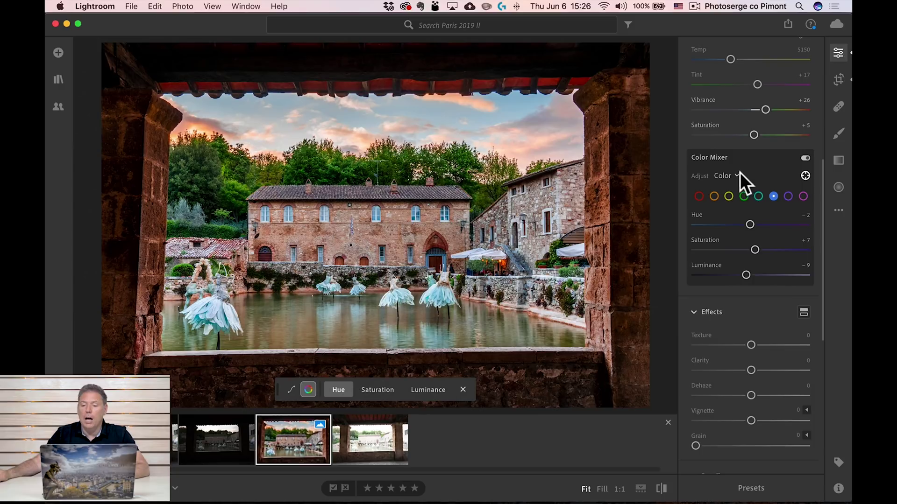
{"action": "left_click", "coordinate": [665, 324]}
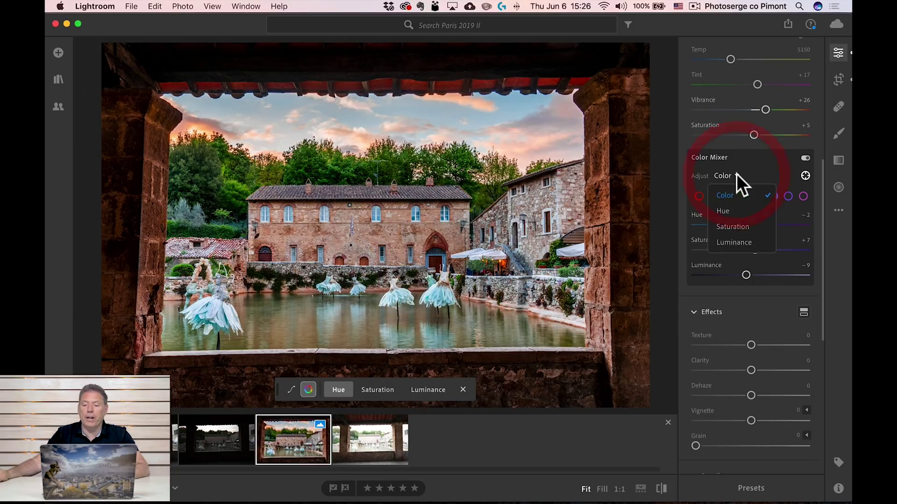
{"action": "left_click", "coordinate": [741, 226]}
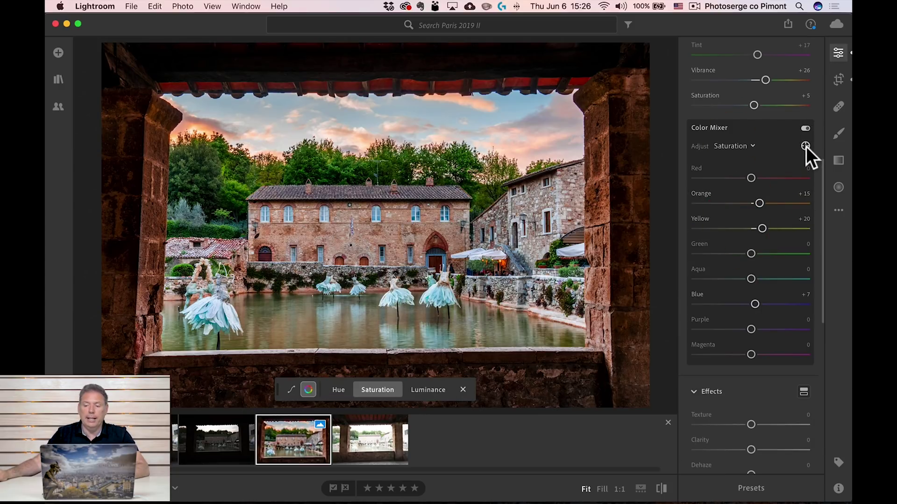
{"action": "mouse_move", "coordinate": [466, 117]}
{"action": "left_mouse_down"}
{"action": "mouse_move", "coordinate": [505, 117]}
{"action": "mouse_move", "coordinate": [417, 117]}
{"action": "mouse_move", "coordinate": [468, 116]}
{"action": "mouse_move", "coordinate": [455, 117]}
{"action": "left_mouse_up"}
{"action": "left_click", "coordinate": [742, 145]}
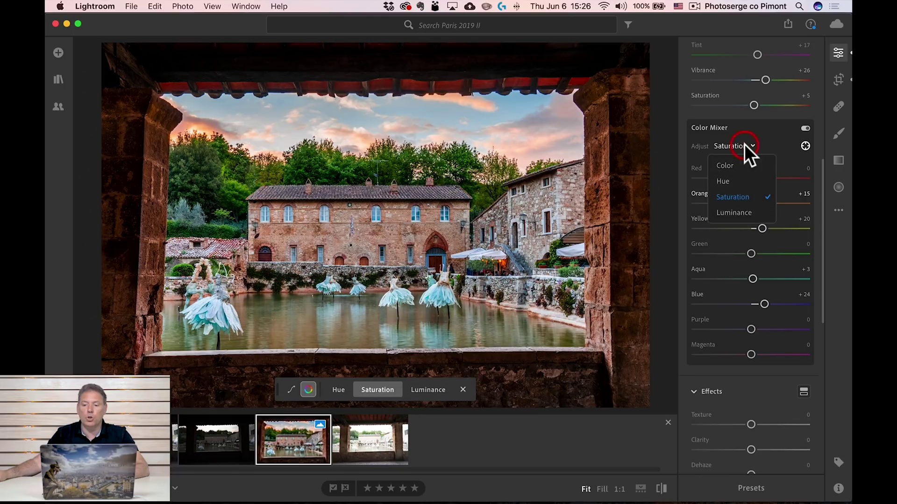
{"action": "left_click", "coordinate": [741, 211]}
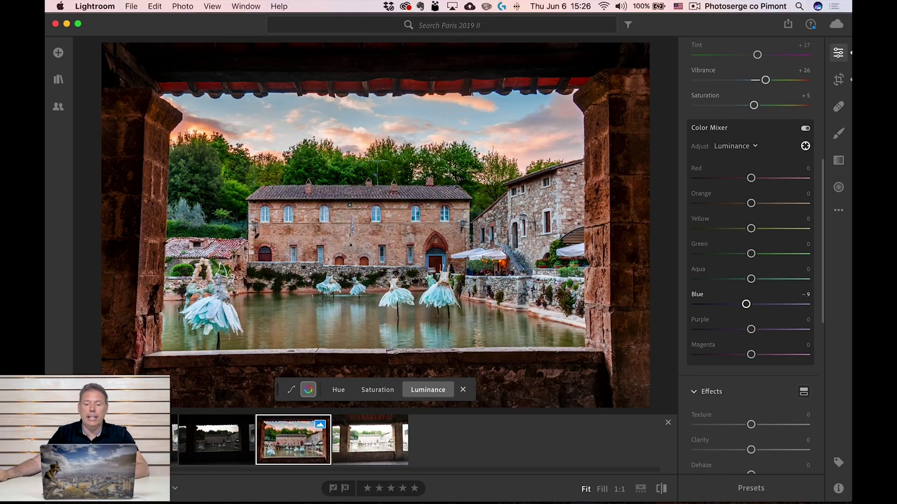
{"action": "mouse_move", "coordinate": [441, 116]}
{"action": "left_mouse_down"}
{"action": "mouse_move", "coordinate": [467, 114]}
{"action": "mouse_move", "coordinate": [433, 114]}
{"action": "left_mouse_up"}
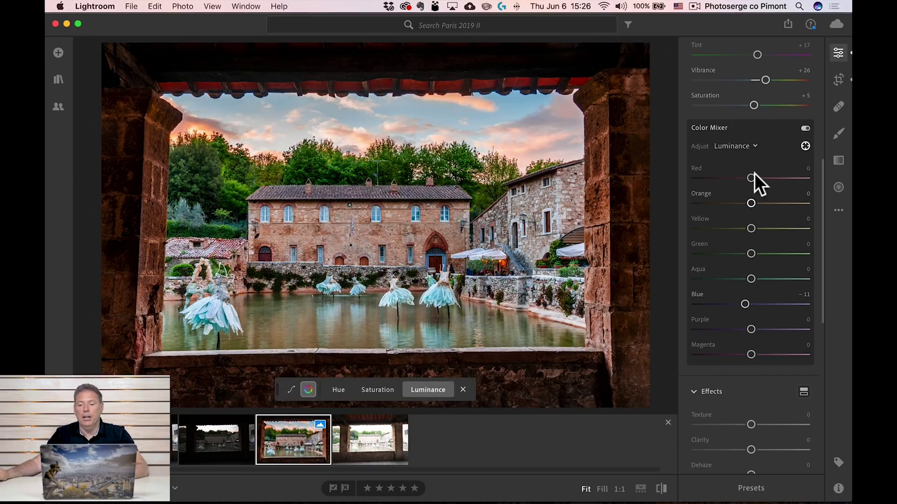
Set Yellow saturation to +27 and Red to +15, then return to the per-colour swatch view
{"action": "left_click", "coordinate": [757, 145]}
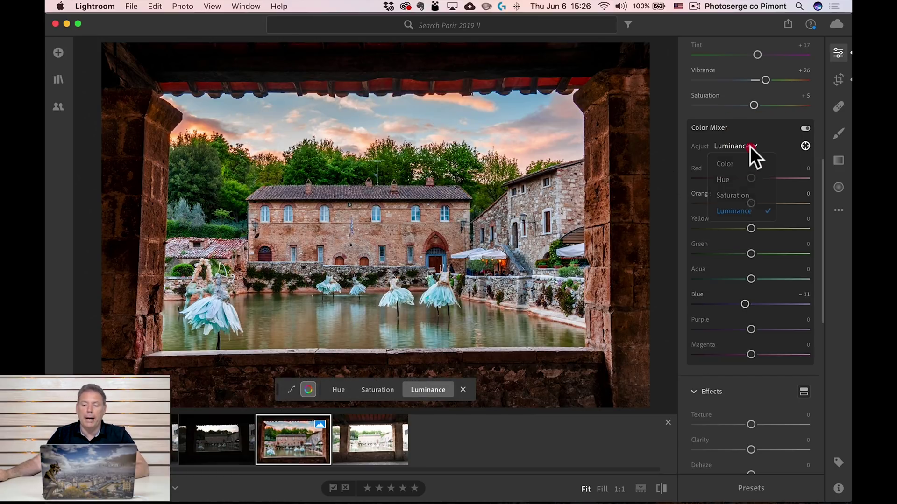
{"action": "left_click", "coordinate": [736, 196]}
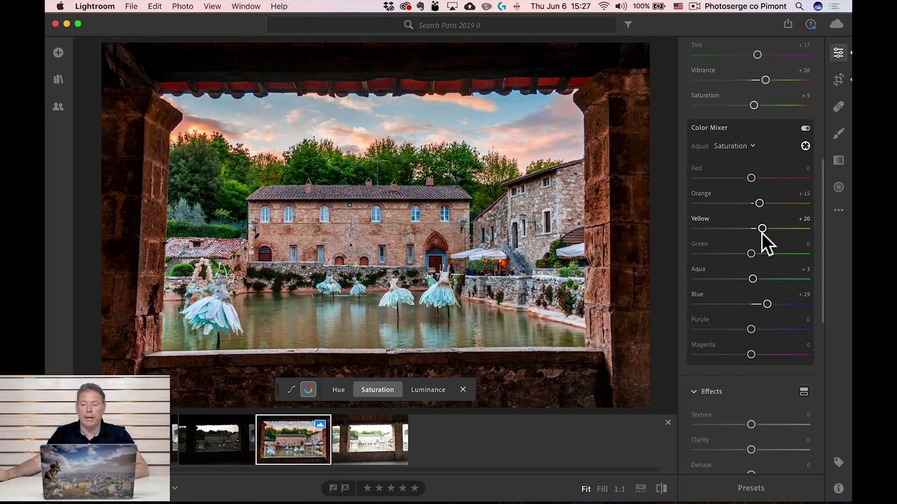
{"action": "left_click_drag", "start_coordinate": [761, 228], "coordinate": [766, 228]}
{"action": "left_click_drag", "start_coordinate": [752, 178], "coordinate": [766, 203]}
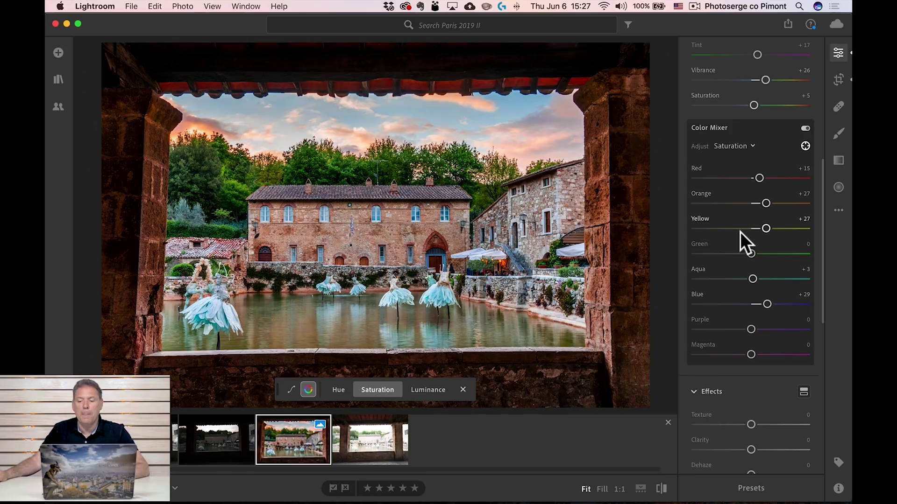
{"action": "left_click", "coordinate": [750, 145]}
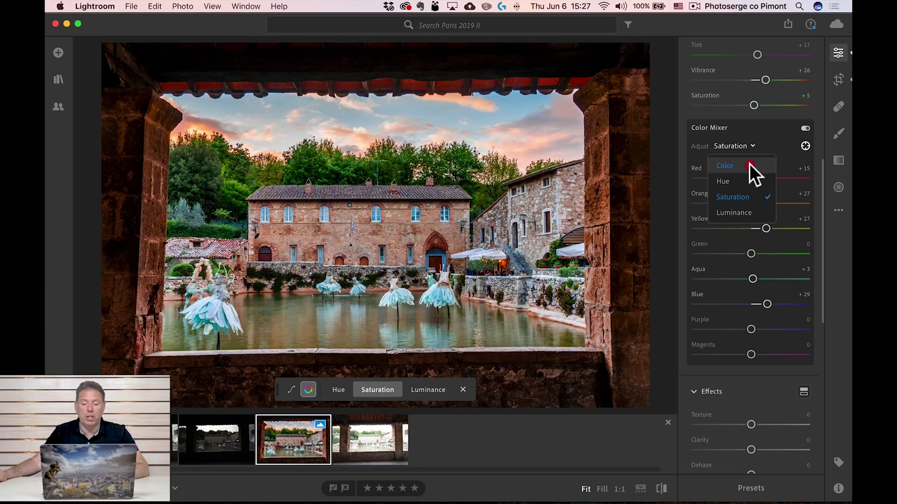
{"action": "left_click", "coordinate": [749, 165]}
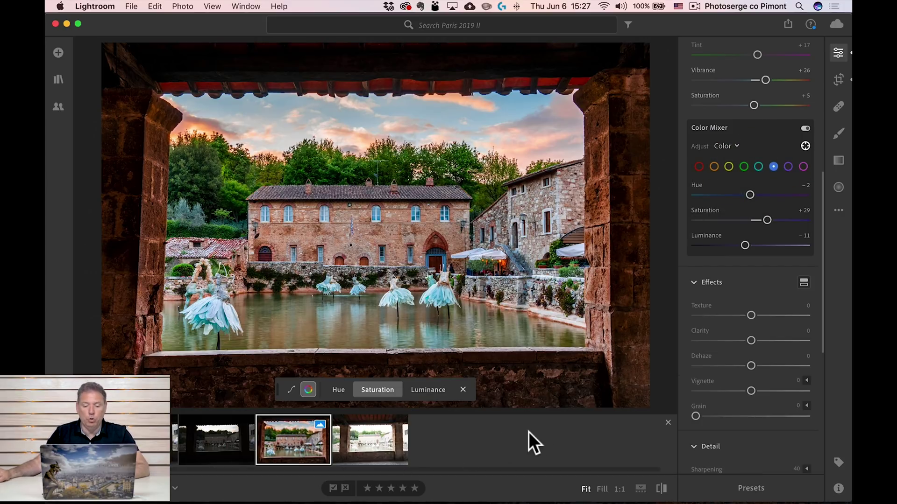
{"action": "scroll", "coordinate": [668, 419], "scroll_direction": "up", "scroll_amount": 5}
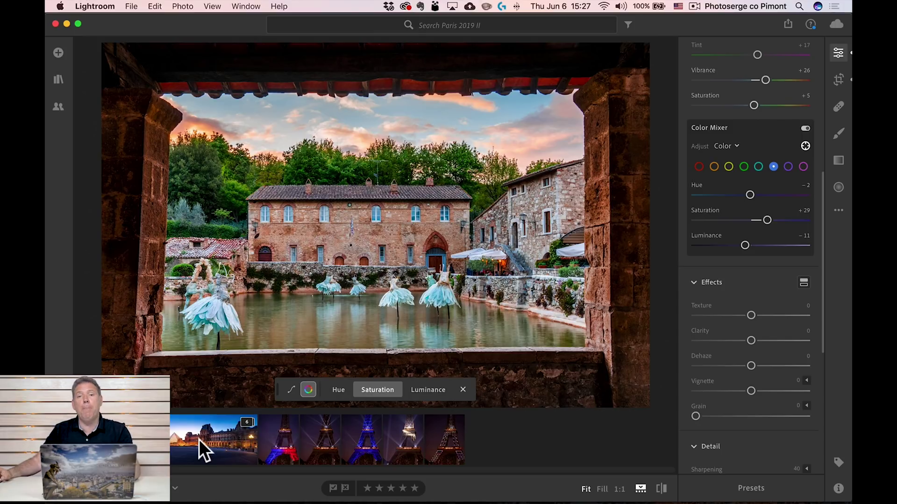
Select the 7 edited photos in the filmstrip and open their Save To settings
{"action": "left_click", "coordinate": [446, 429]}
{"action": "right_click", "coordinate": [447, 429]}
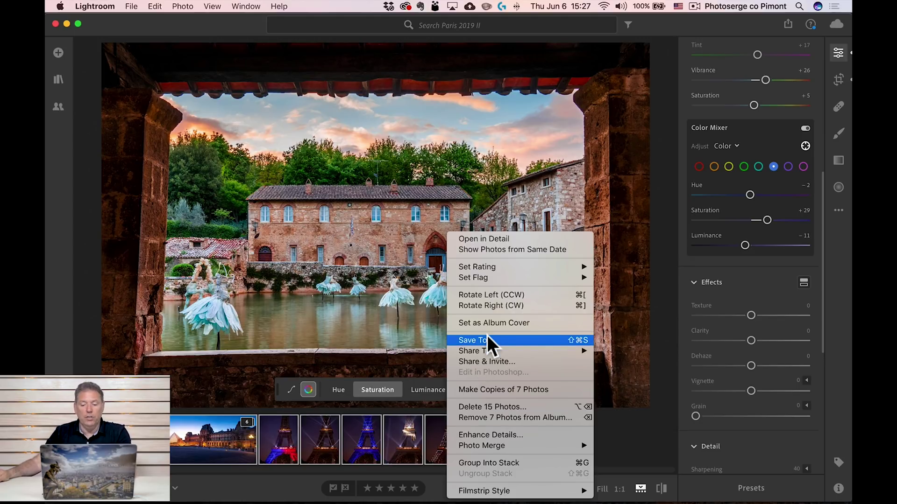
{"action": "left_click", "coordinate": [573, 338]}
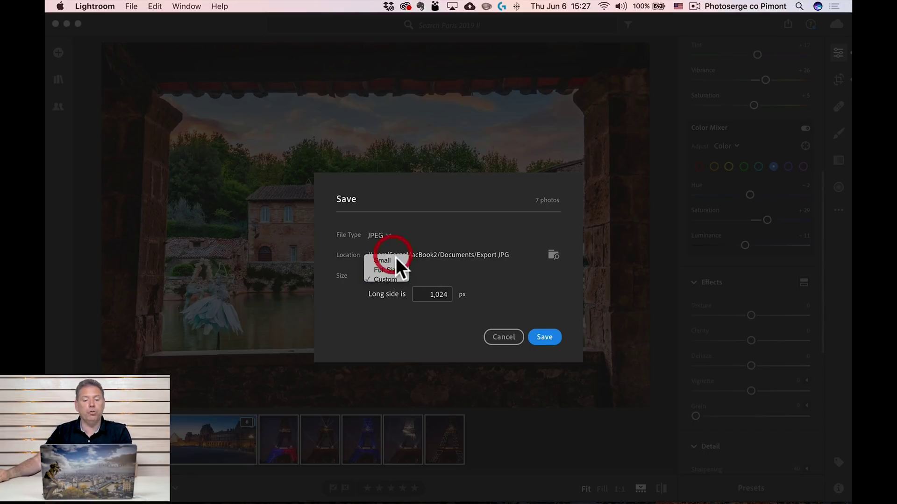
Choose a Custom size of 2500 px on the long side and save the JPEGs
{"action": "left_click", "coordinate": [395, 256]}
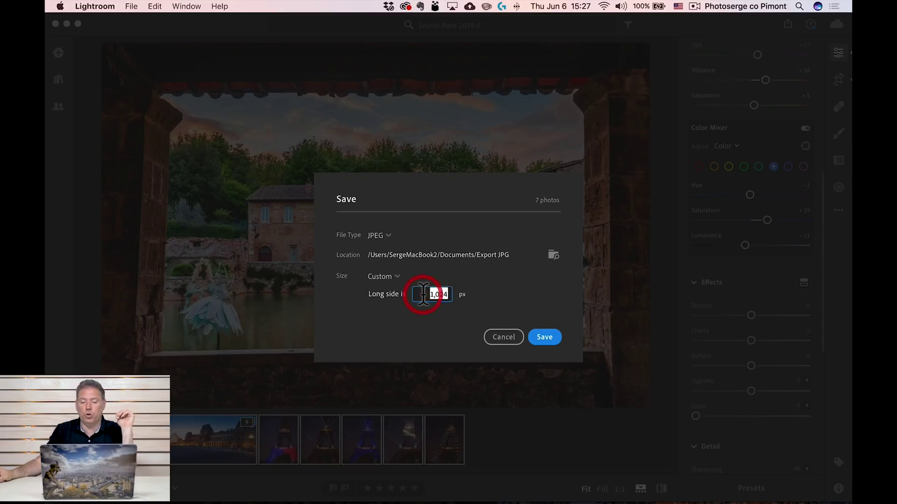
{"action": "type", "text": "2500"}
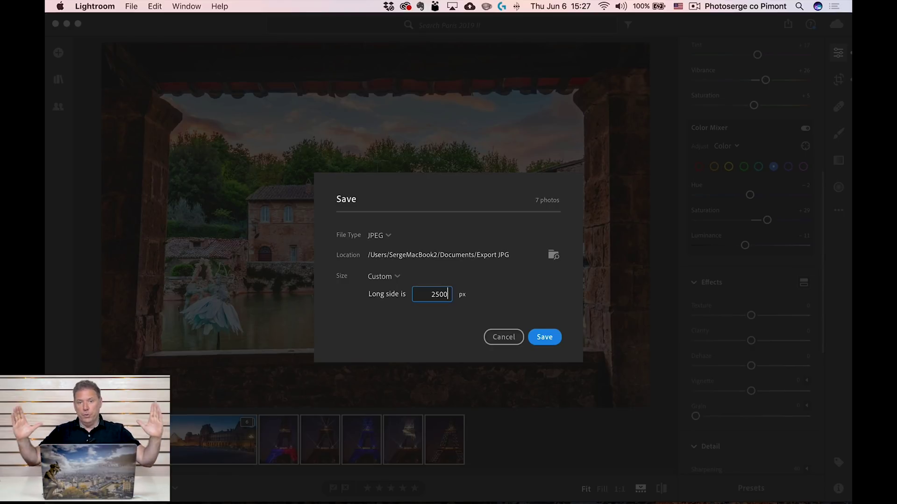
{"action": "left_click", "coordinate": [545, 335]}
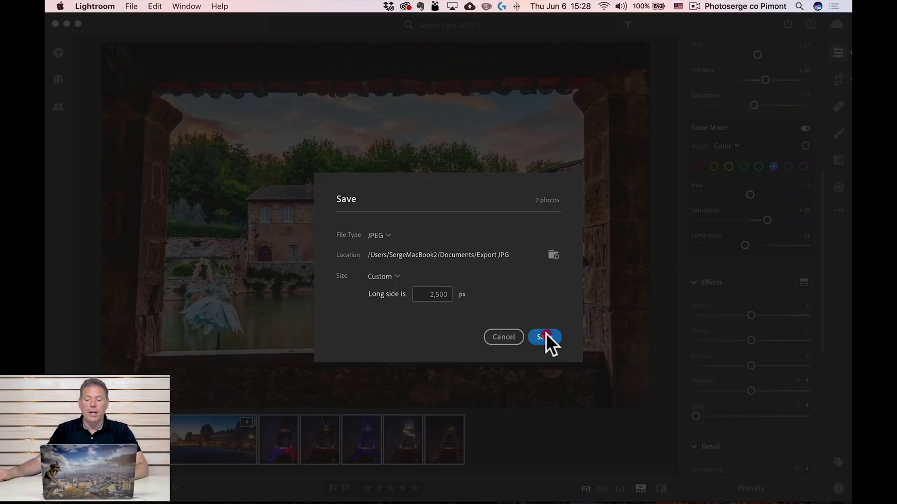